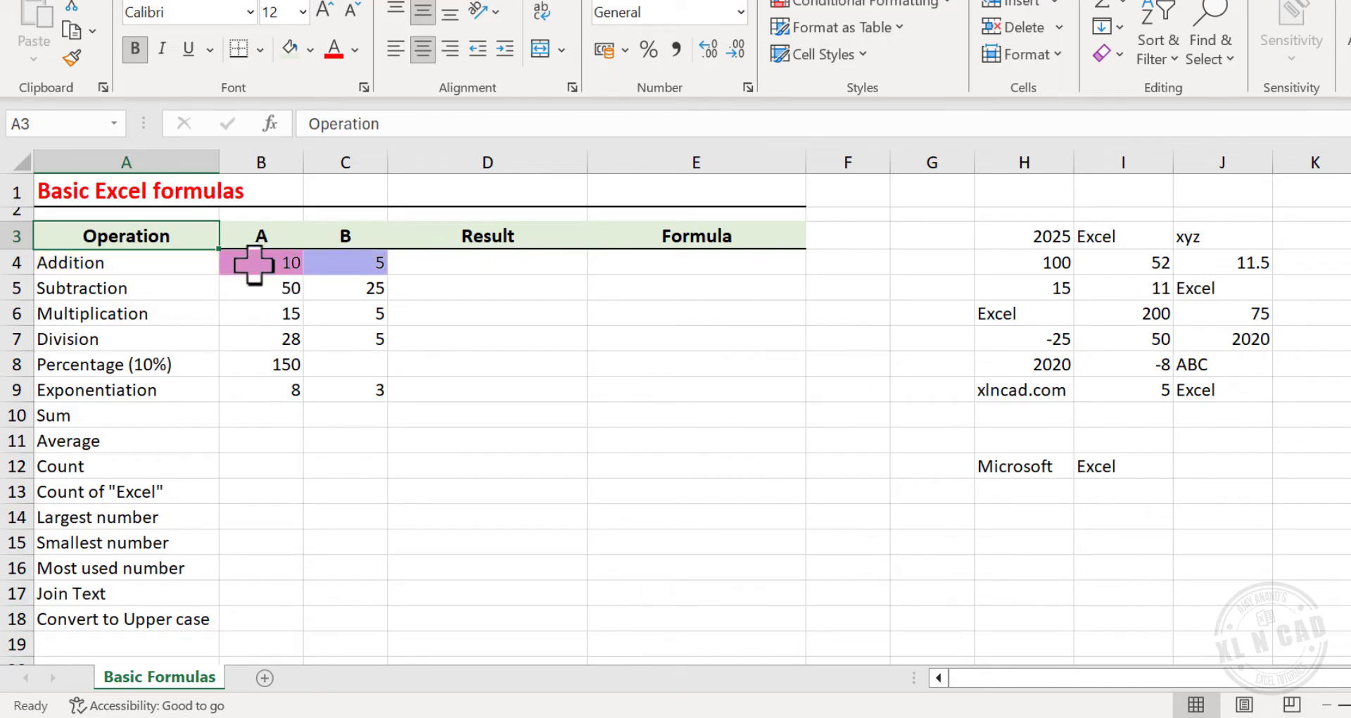
Step: Enter =B4+C4 in D4 so the Addition result shows 15
{"action": "left_click", "coordinate": [457, 264]}
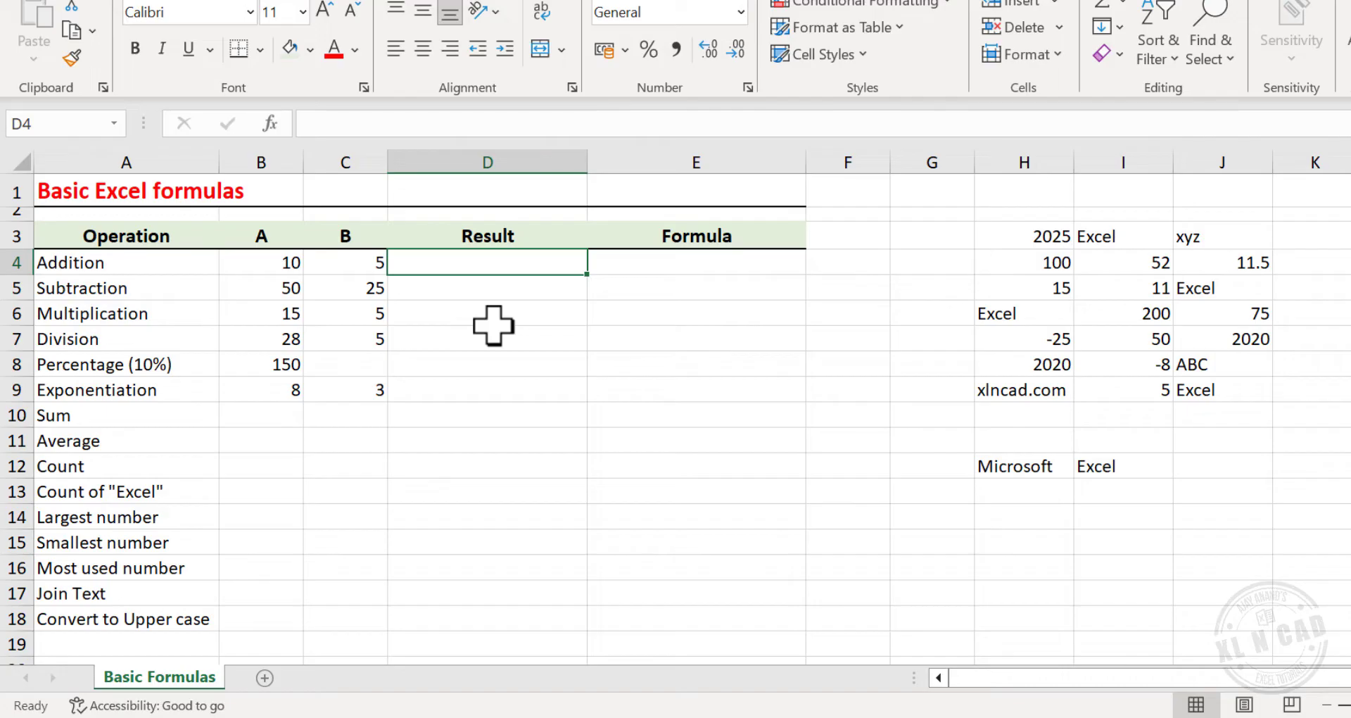
{"action": "type", "text": "="}
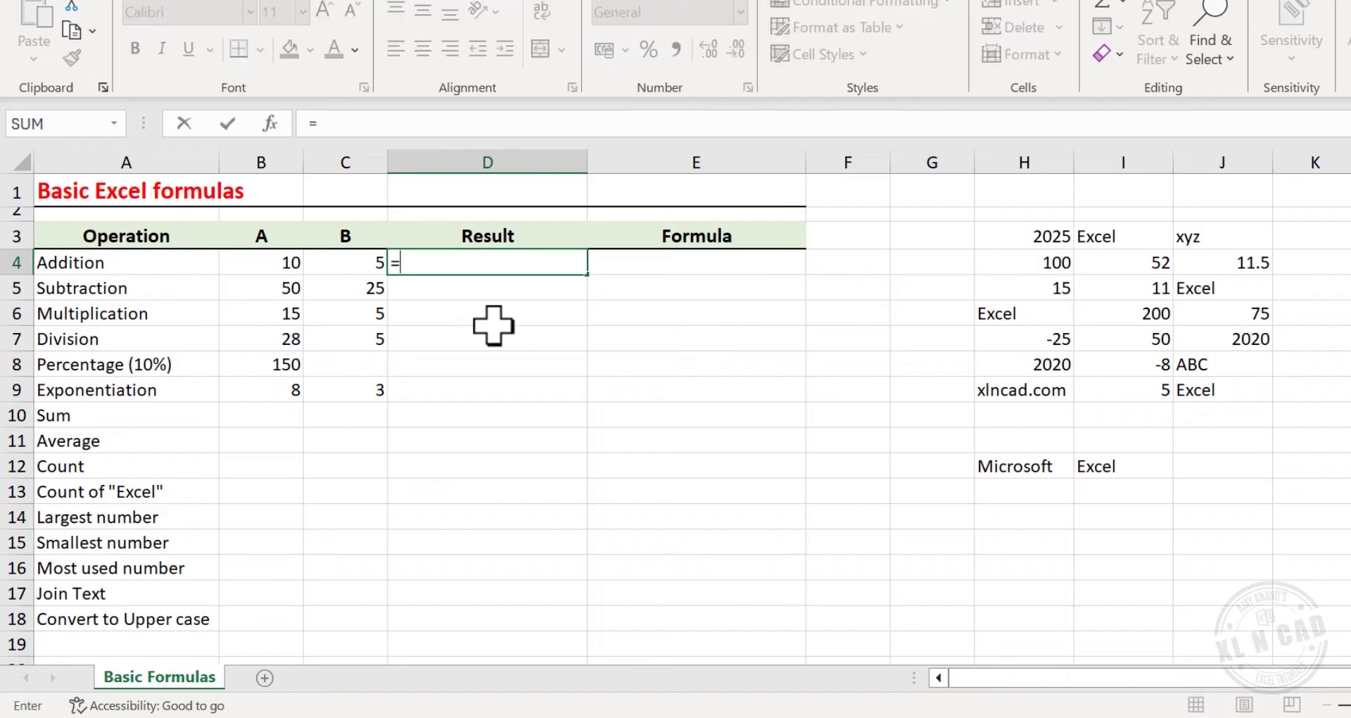
{"action": "left_click", "coordinate": [269, 262]}
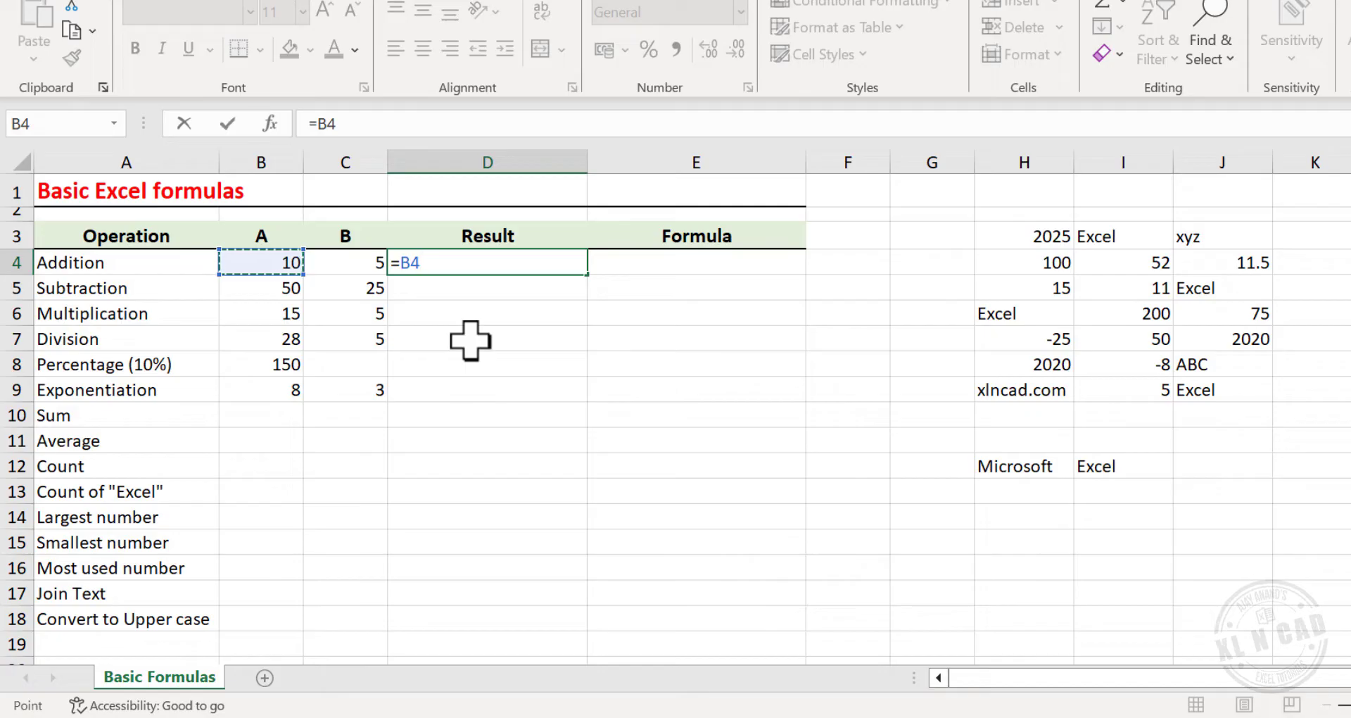
{"action": "type", "text": "+"}
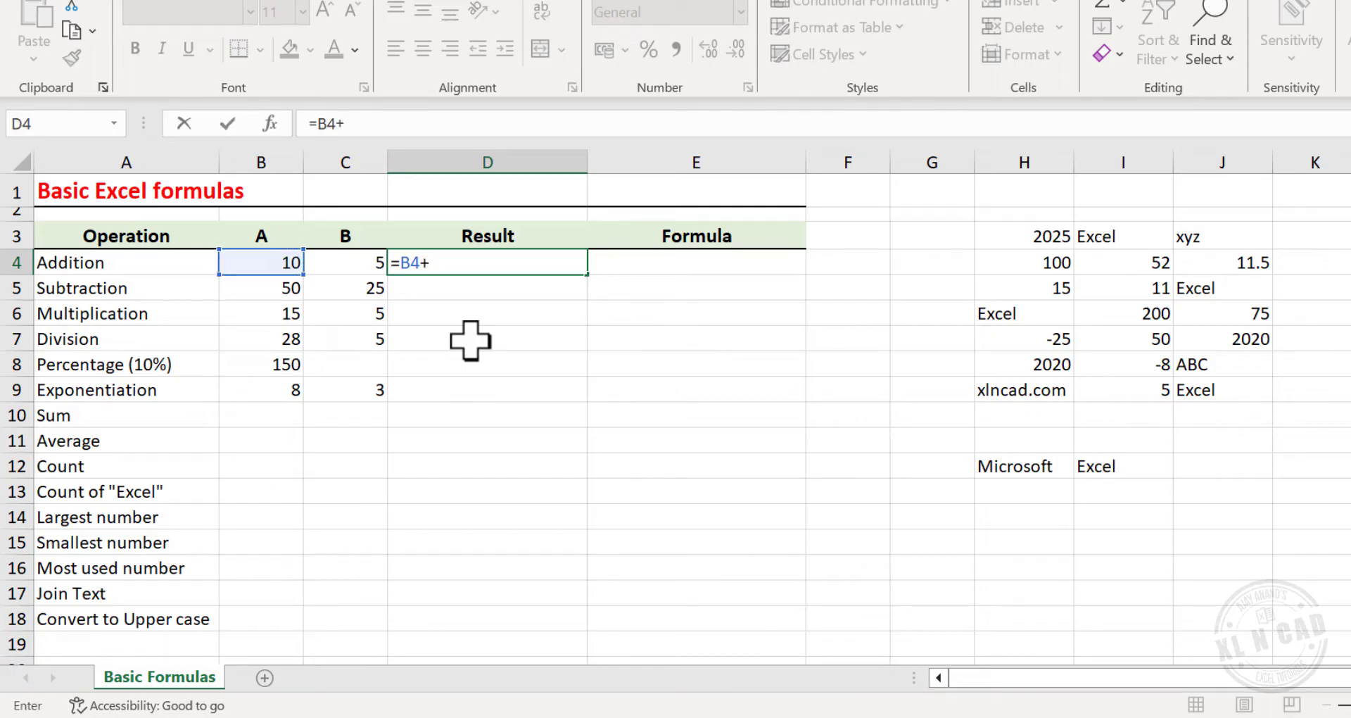
{"action": "left_click", "coordinate": [356, 264]}
{"action": "key", "text": "Return"}
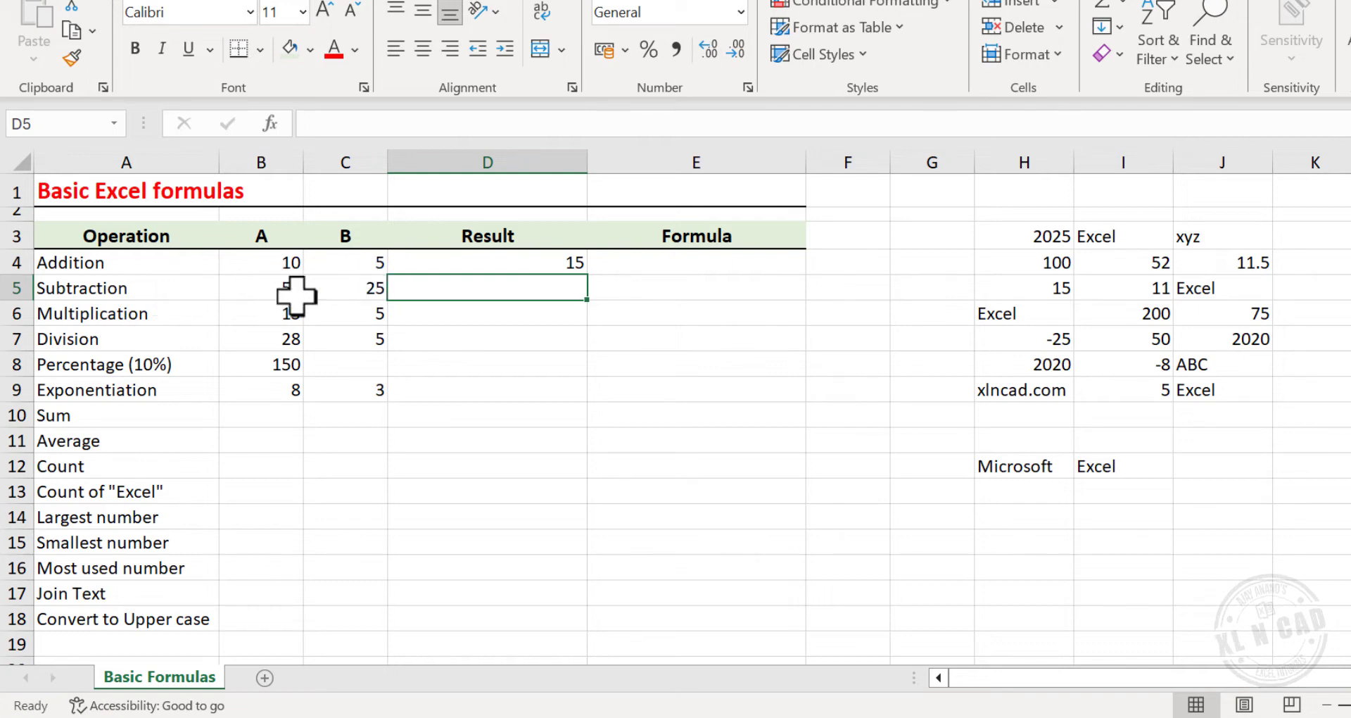
Step: Enter =B5-C5 in D5 so the Subtraction result shows 25
{"action": "type", "text": "="}
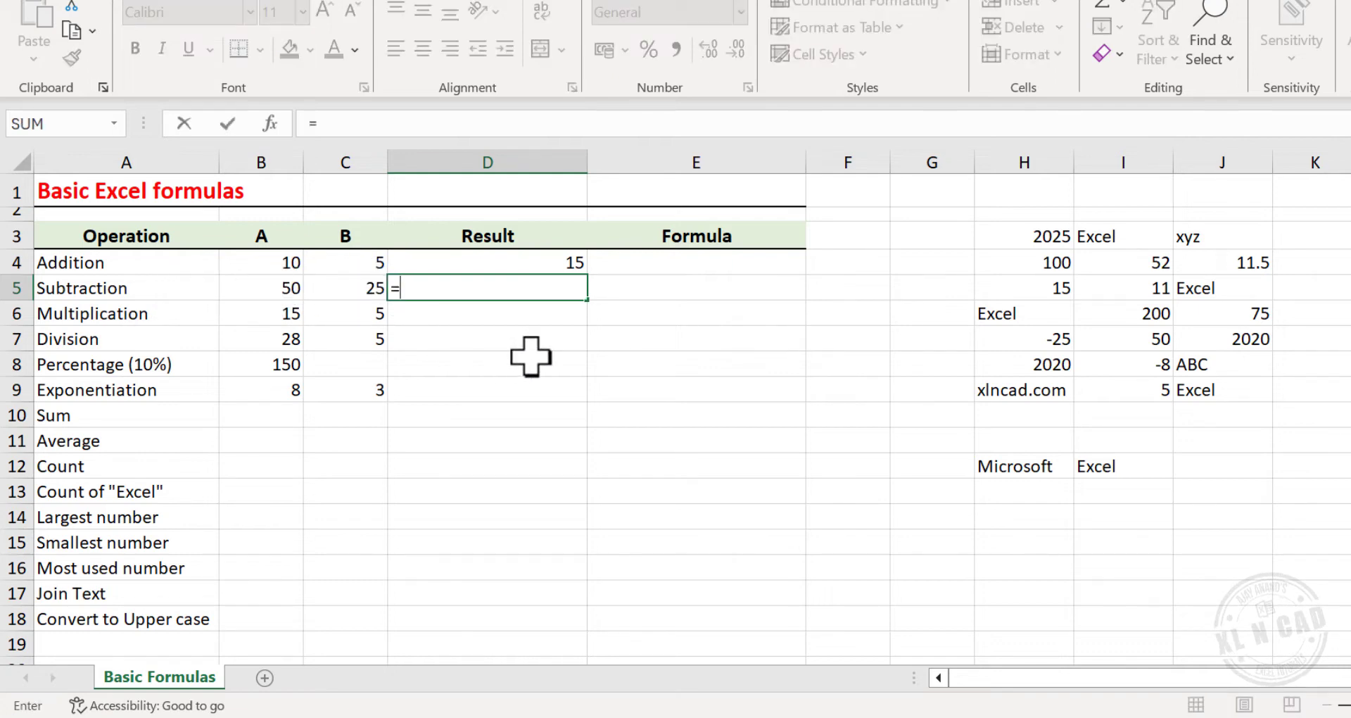
{"action": "left_click", "coordinate": [248, 287]}
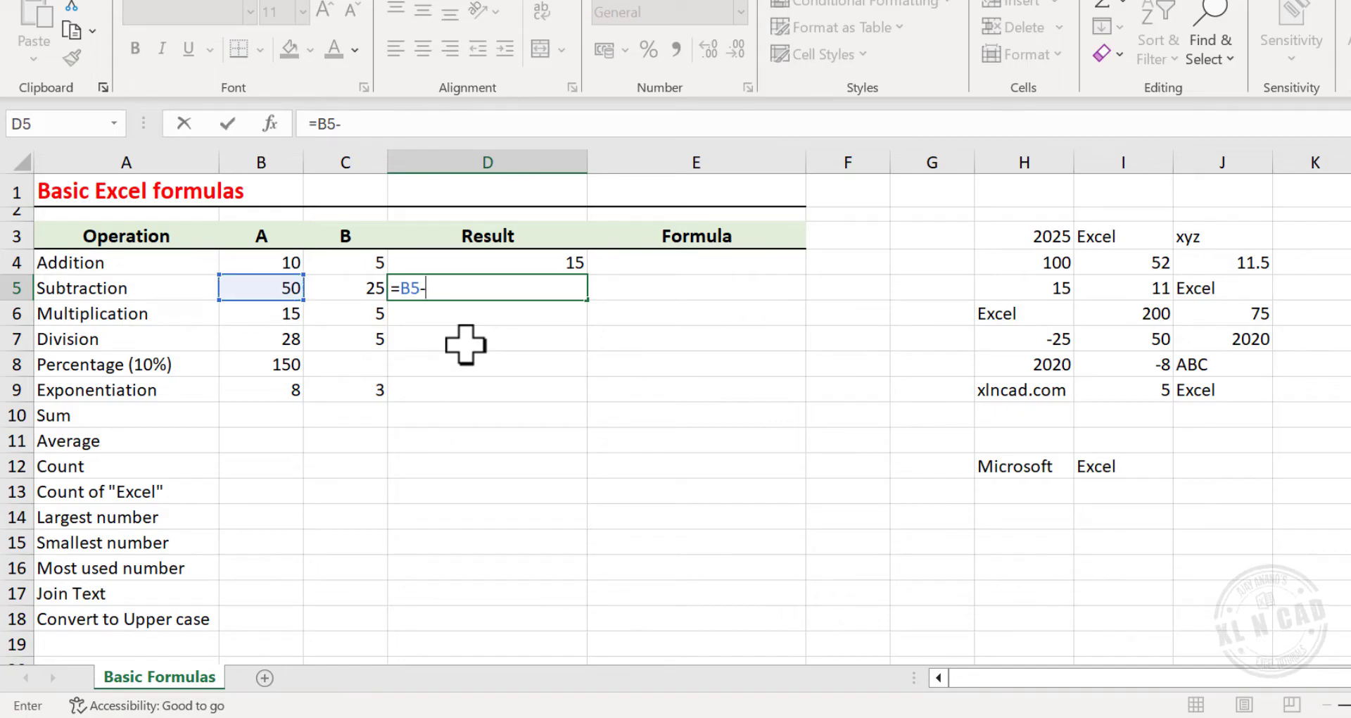
{"action": "left_click", "coordinate": [340, 287]}
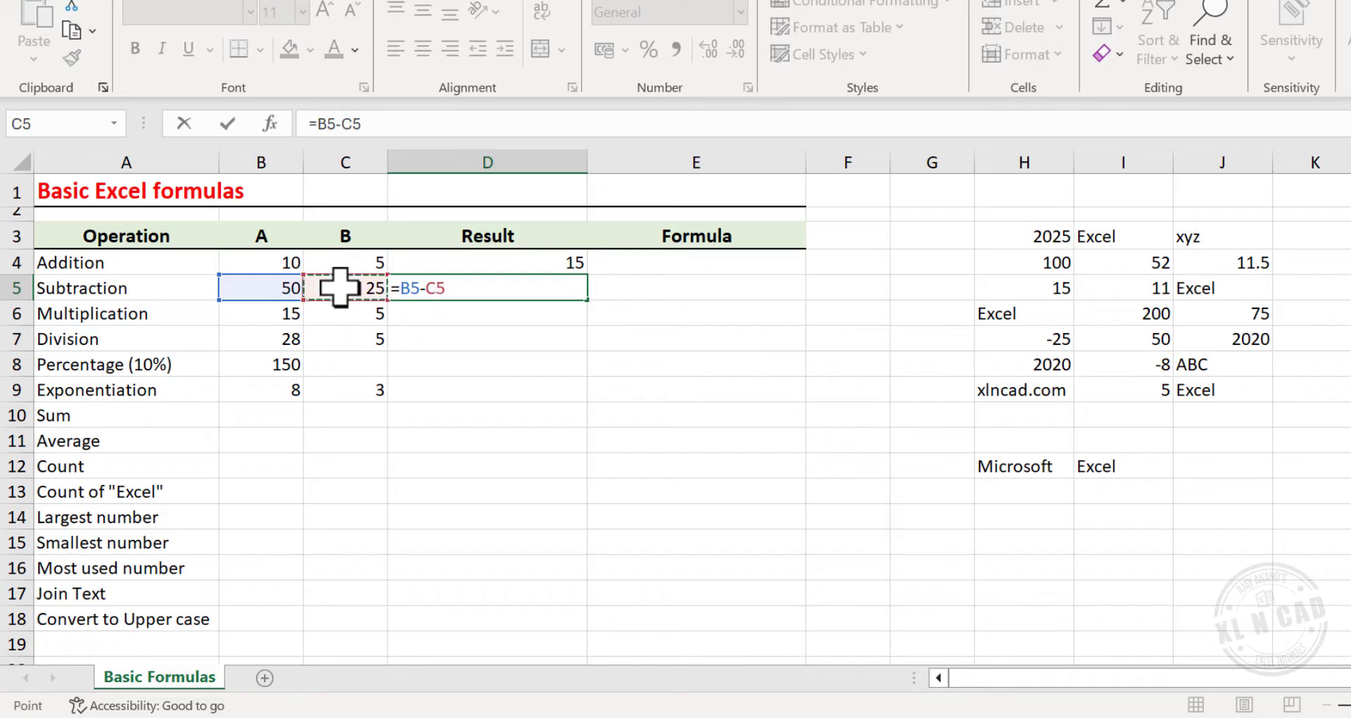
{"action": "key", "text": "Return"}
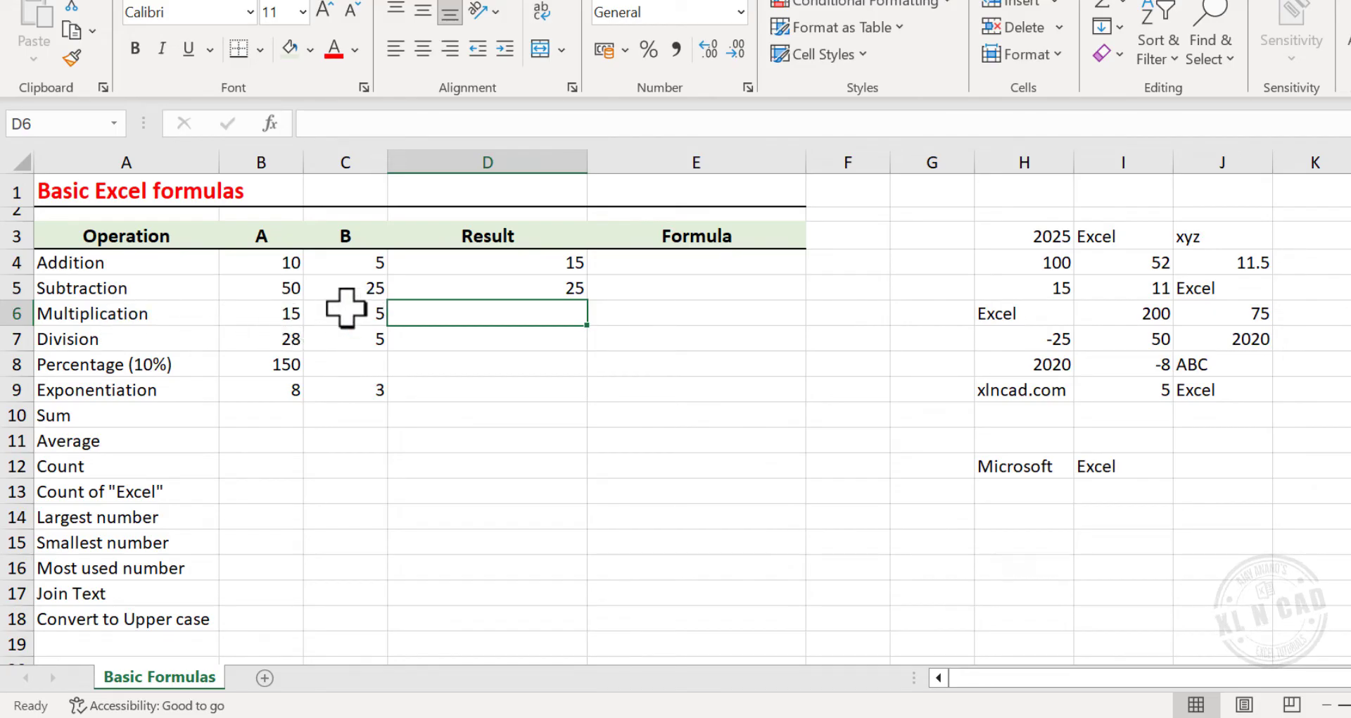
Step: Enter =B6*C6 in D6 so the Multiplication result shows 75
{"action": "type", "text": "="}
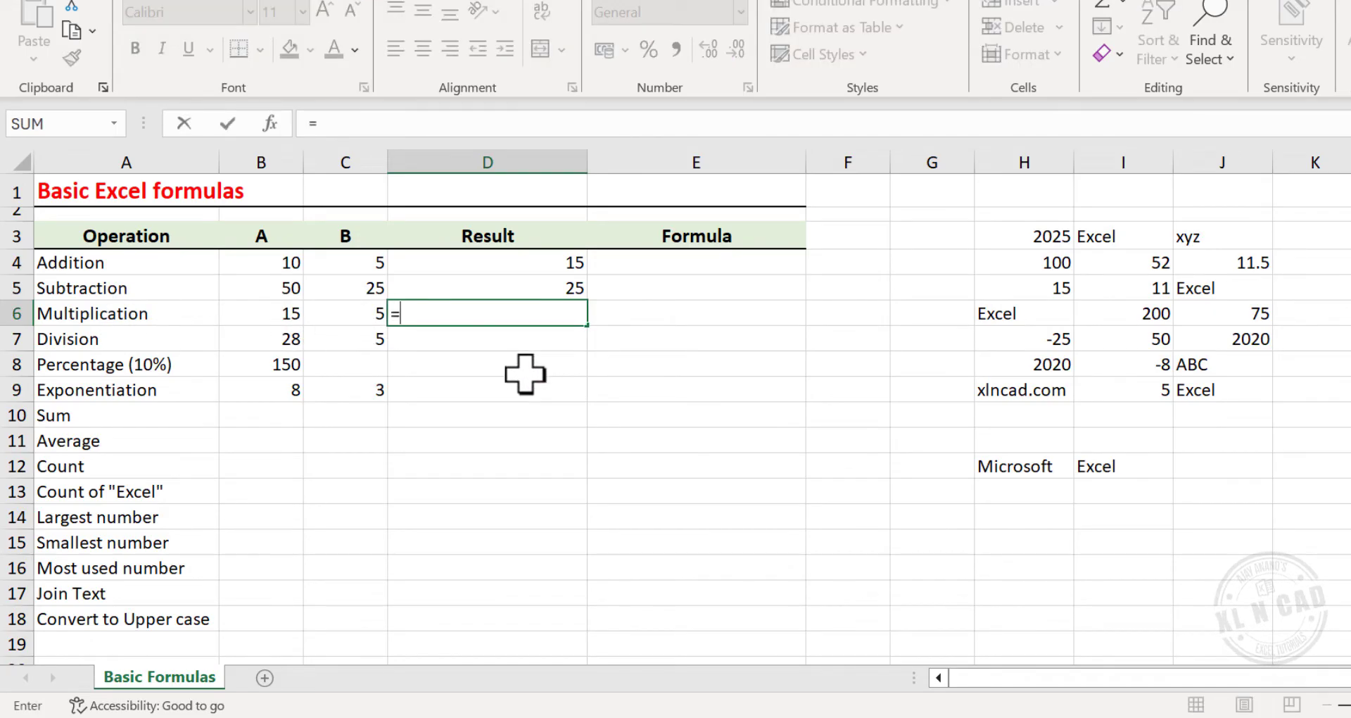
{"action": "left_click", "coordinate": [271, 314]}
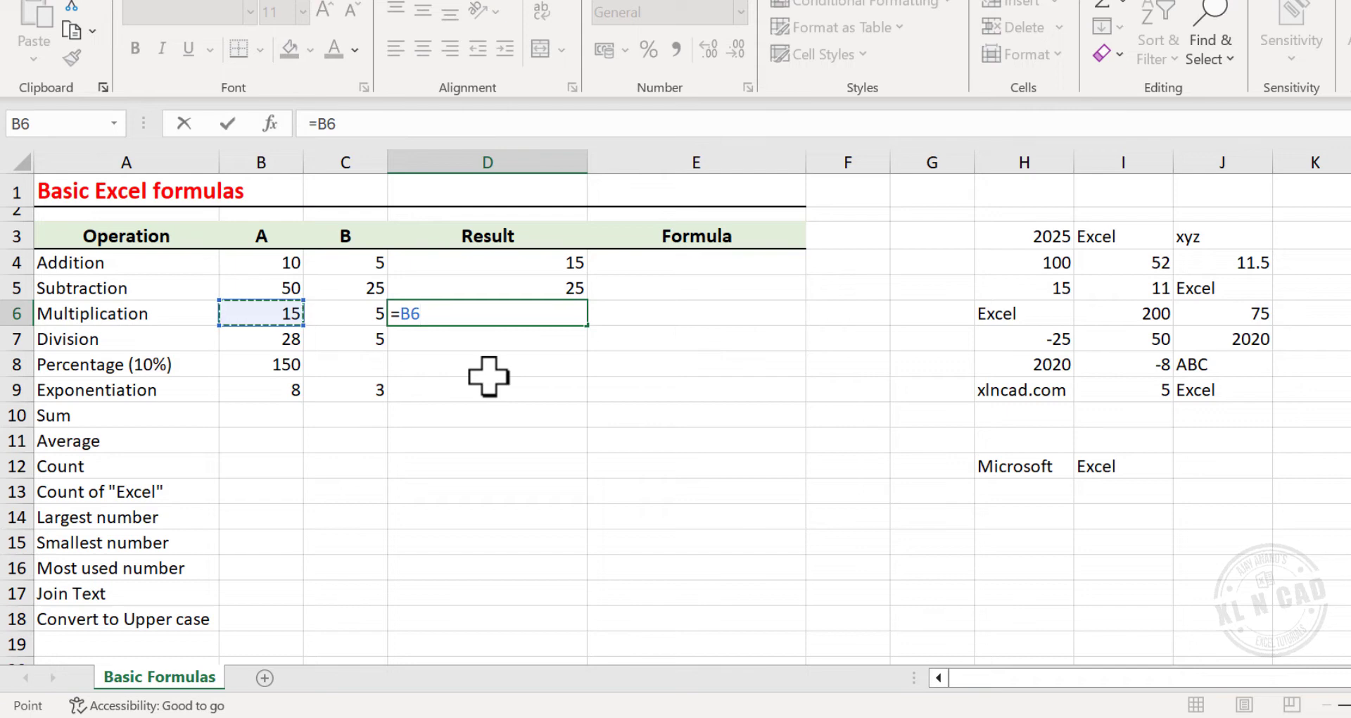
{"action": "left_click", "coordinate": [349, 316]}
{"action": "key", "text": "Return"}
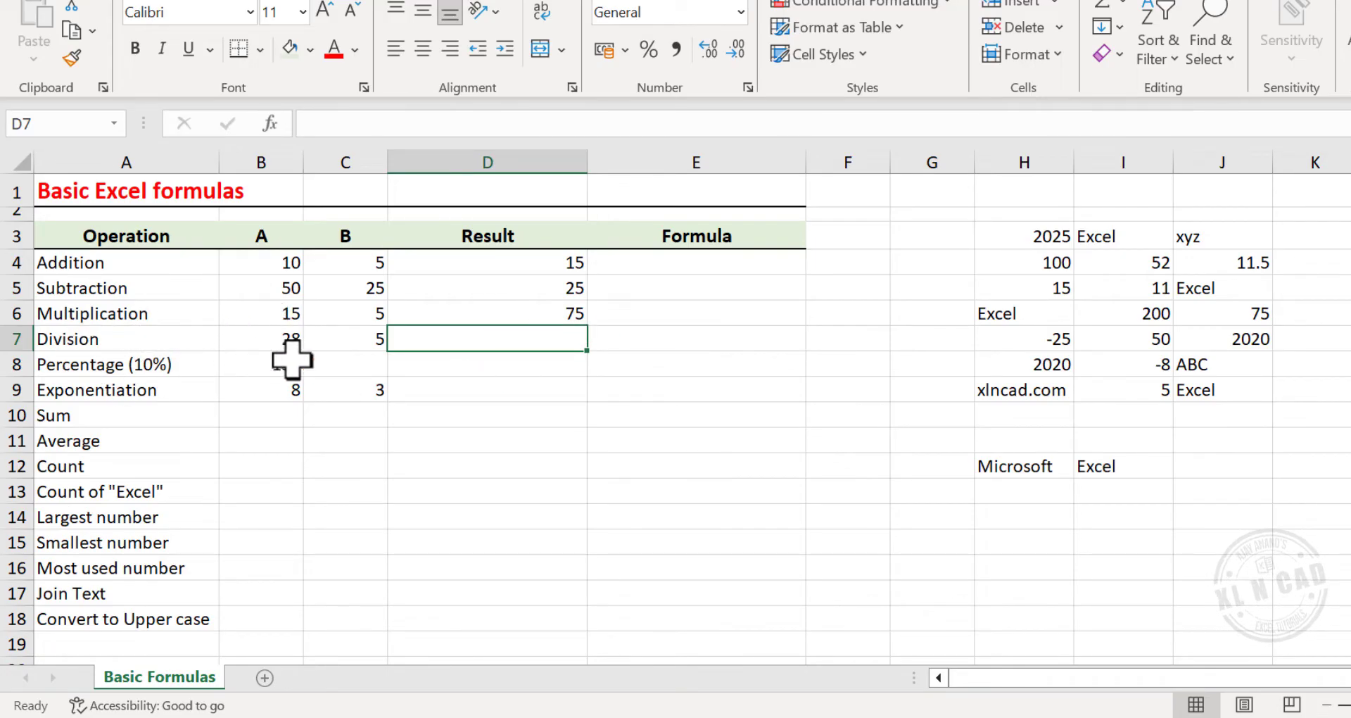
Step: Enter =B7/C7 in D7 so the Division result shows 5.6
{"action": "type", "text": "="}
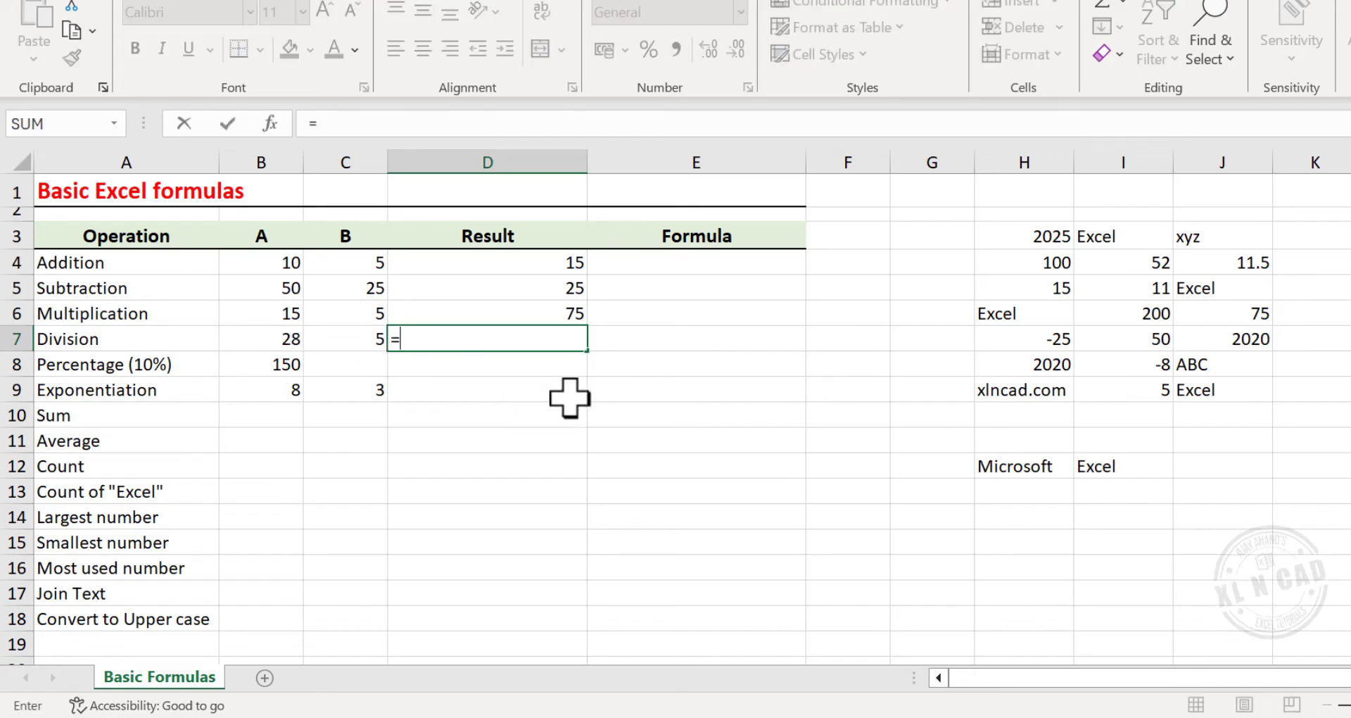
{"action": "left_click", "coordinate": [257, 333]}
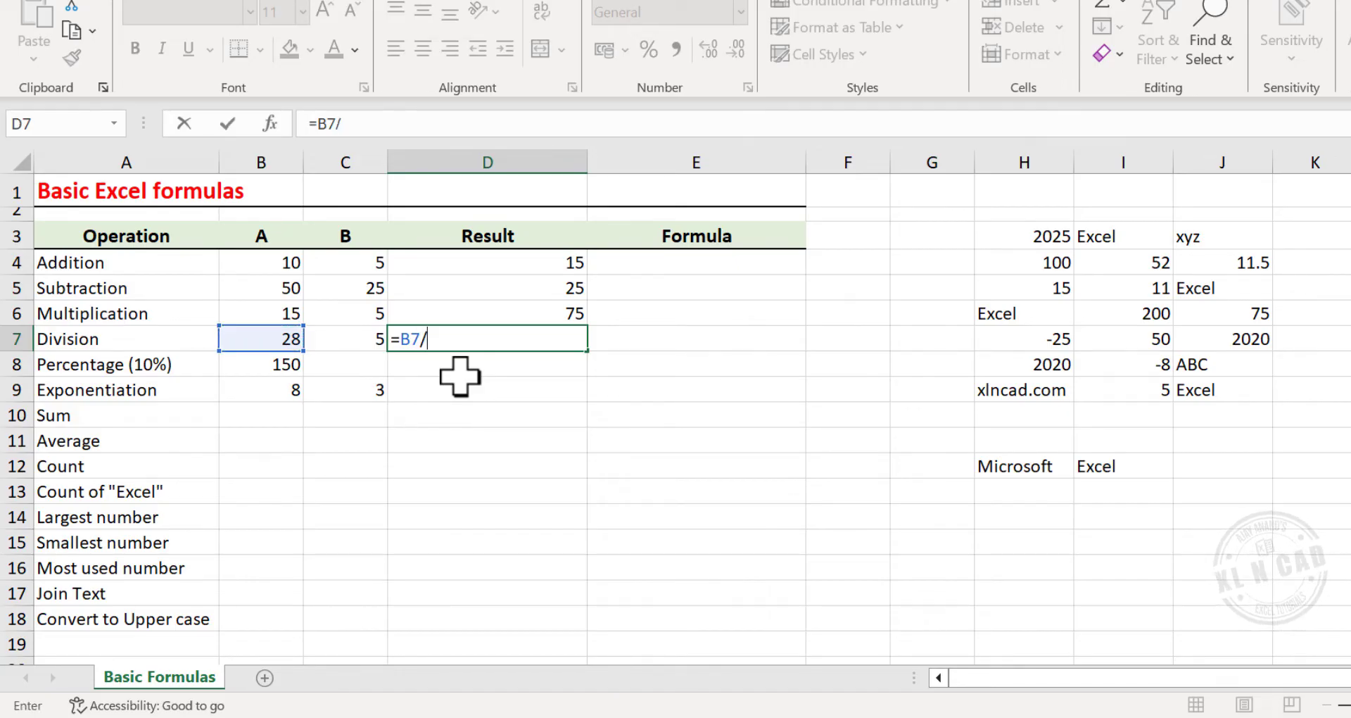
{"action": "type", "text": "/"}
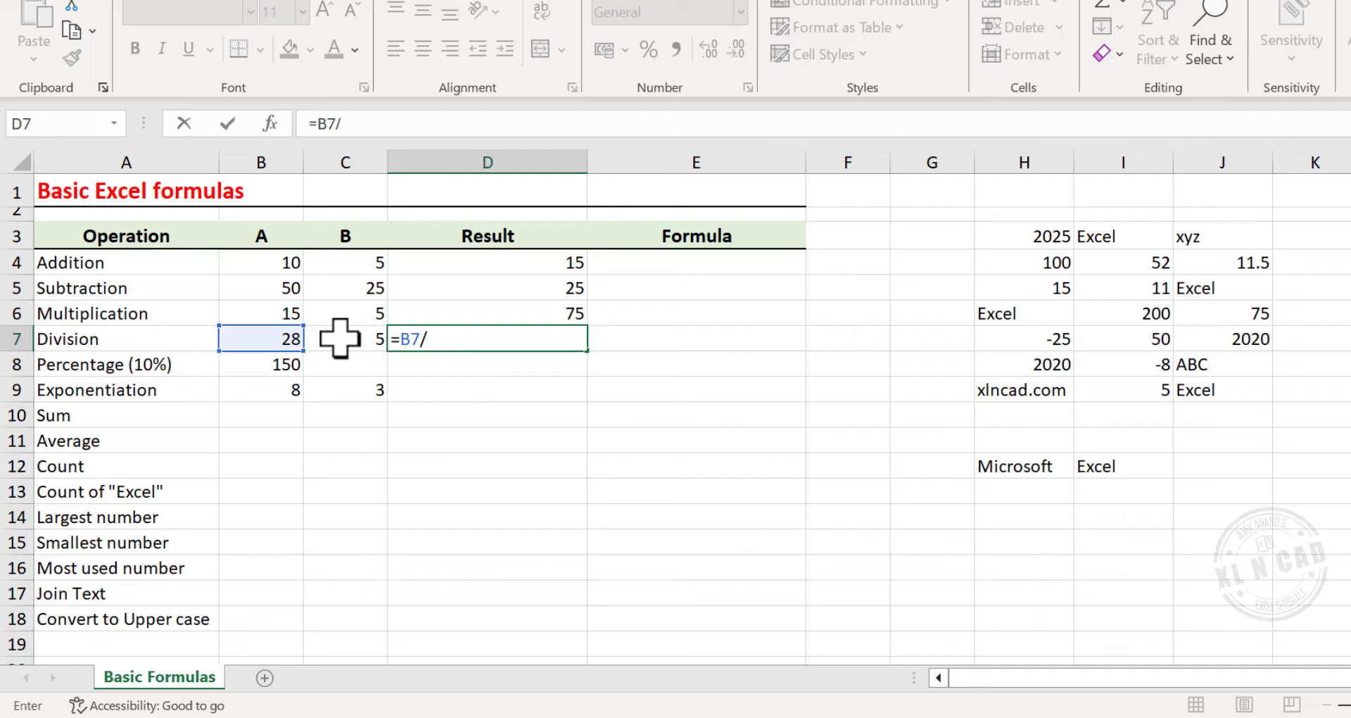
{"action": "left_click", "coordinate": [339, 338]}
{"action": "key", "text": "Return"}
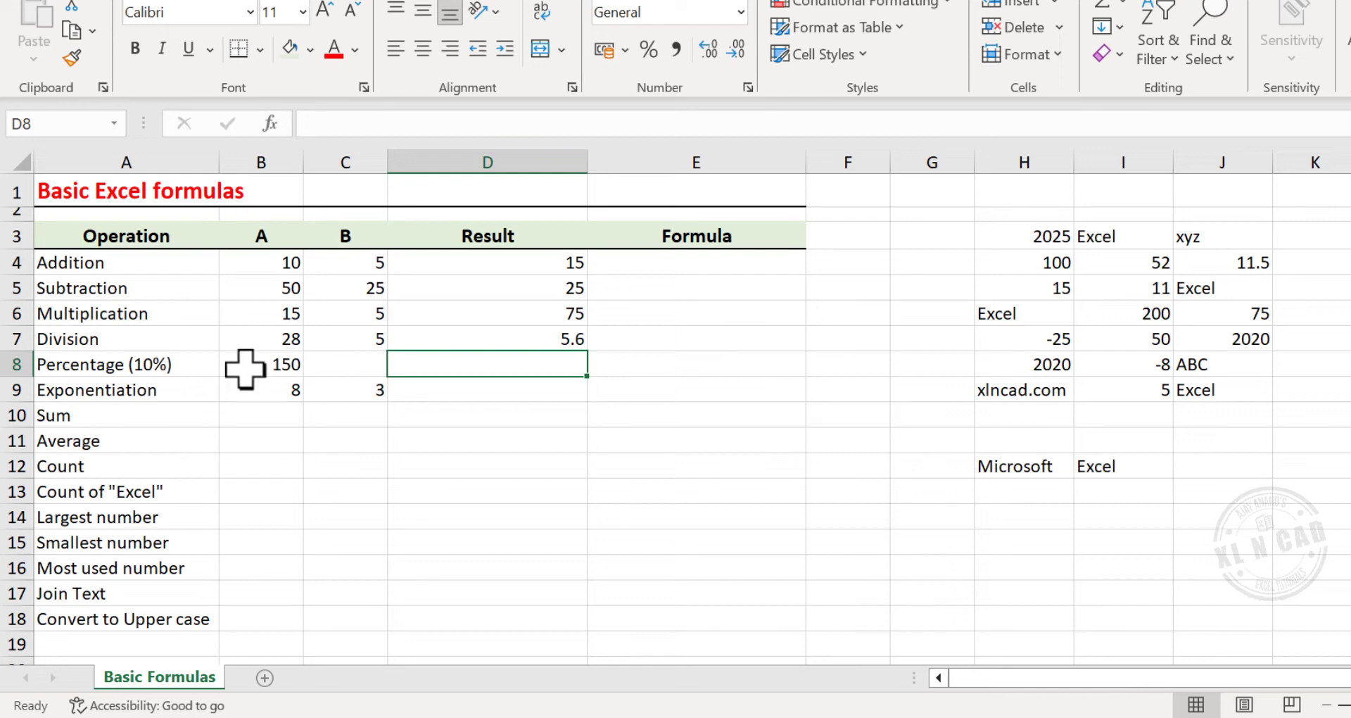
Step: Enter =B8*10% in D8 so the Percentage result shows 15
{"action": "type", "text": "="}
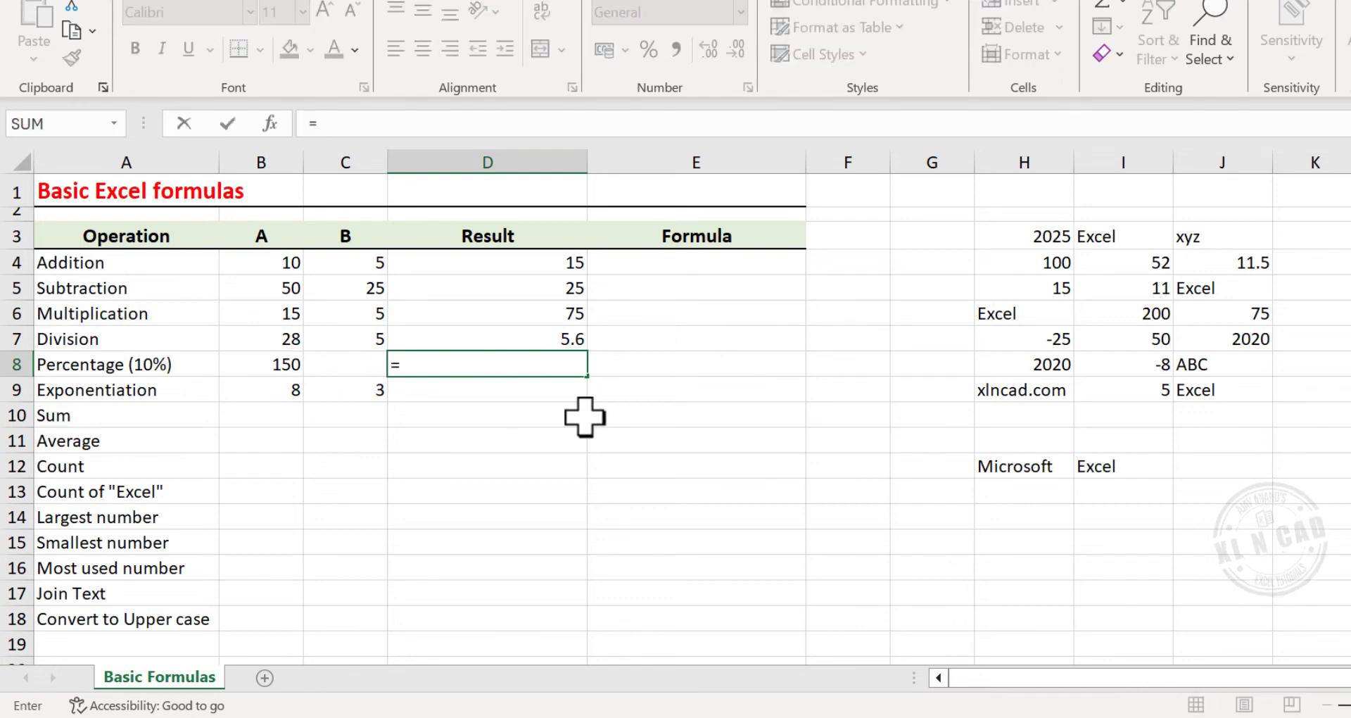
{"action": "left_click", "coordinate": [256, 362]}
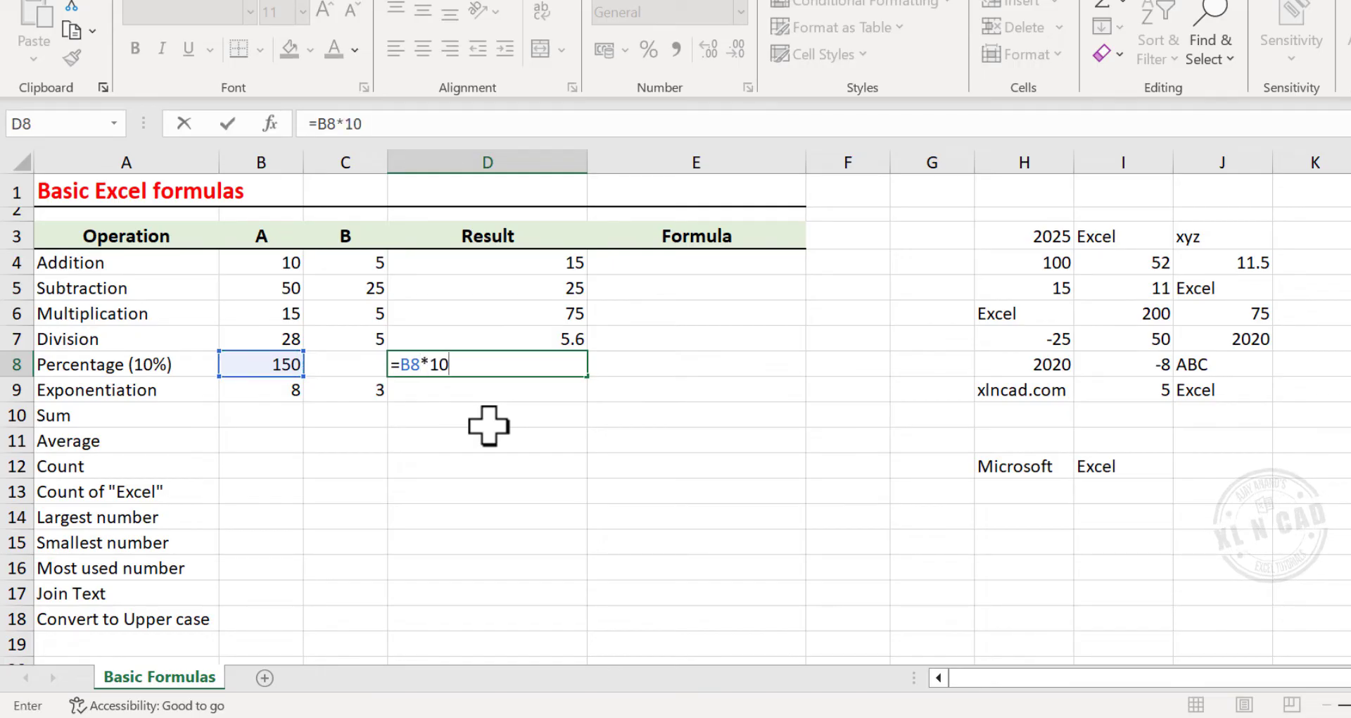
{"action": "type", "text": "*10%"}
{"action": "key", "text": "Return"}
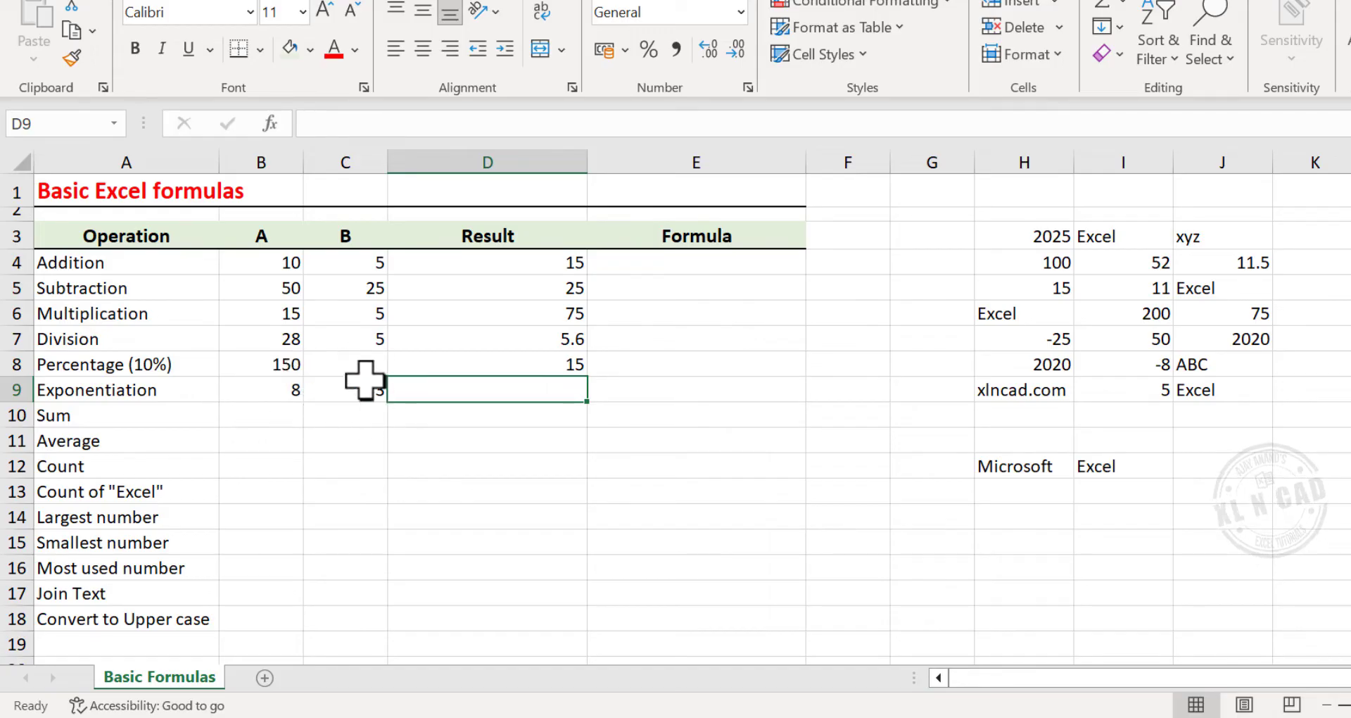
Step: Enter =B9^C9 in D9 so the Exponentiation result shows 512
{"action": "type", "text": "="}
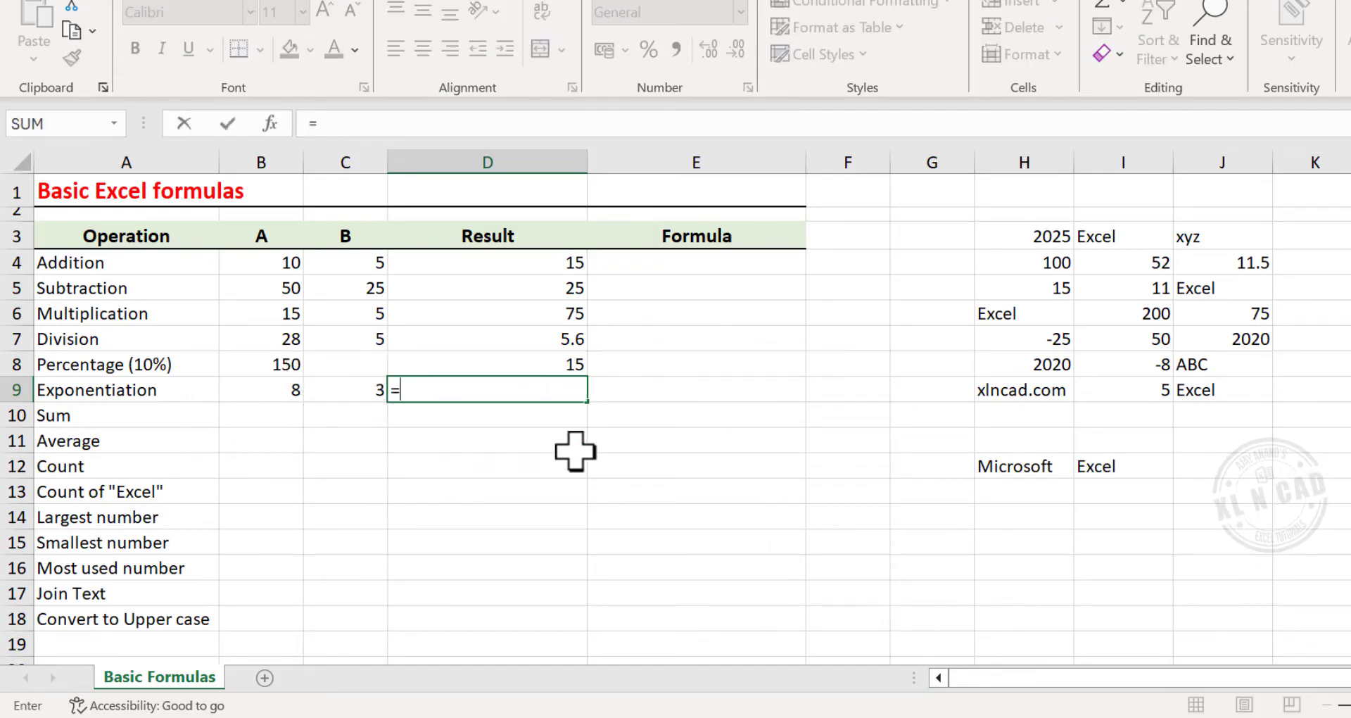
{"action": "left_click", "coordinate": [264, 385]}
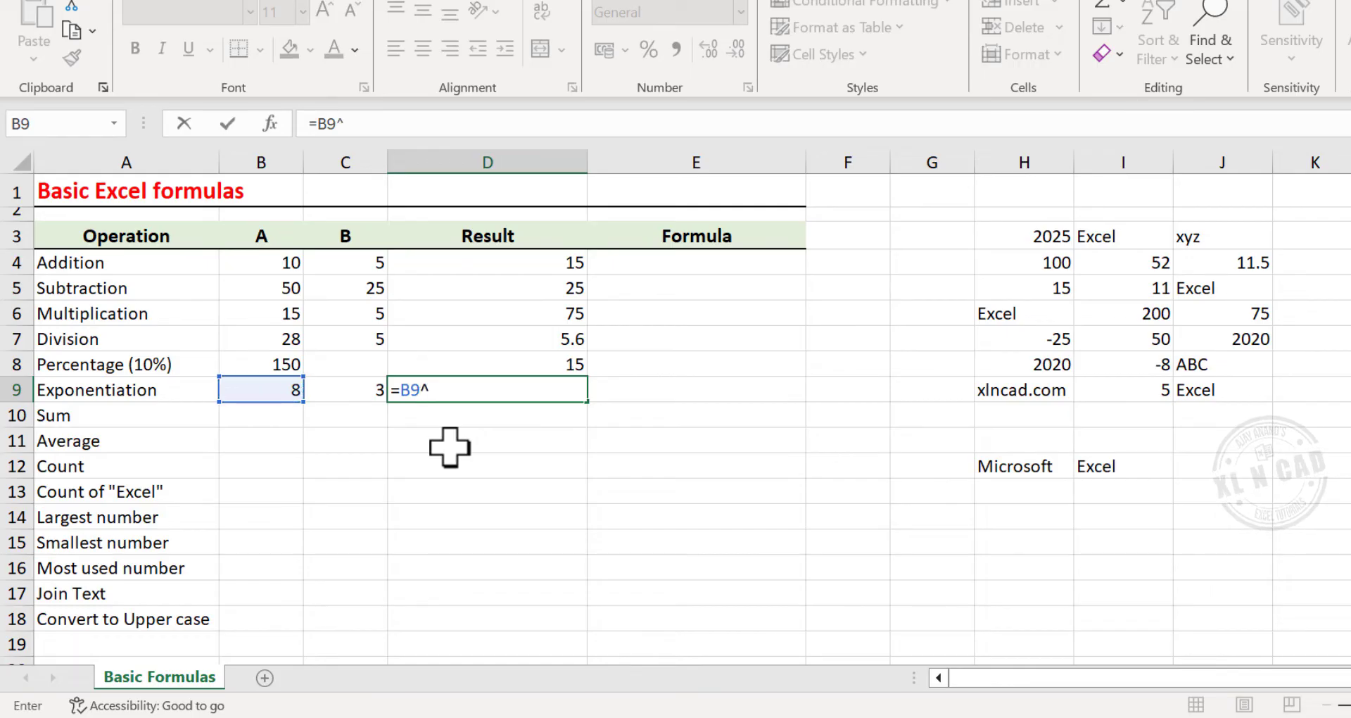
{"action": "left_click", "coordinate": [350, 393]}
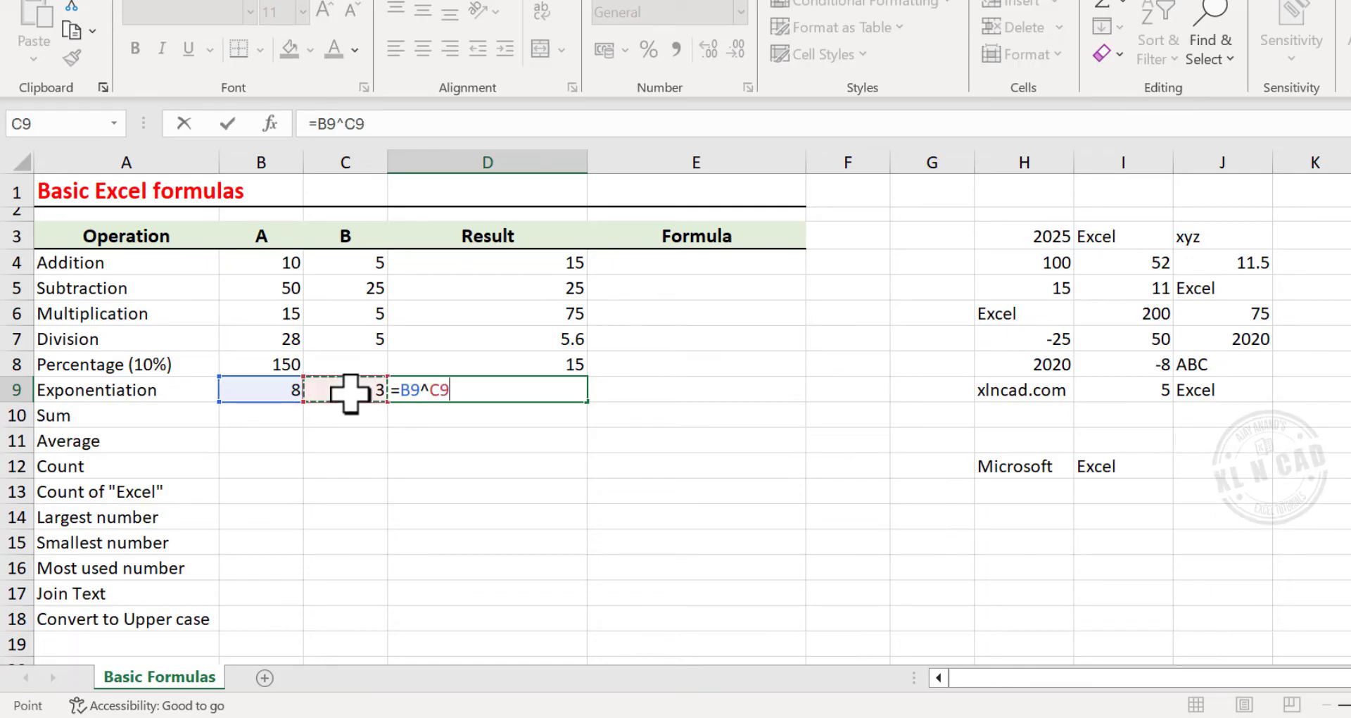
{"action": "key", "text": "Return"}
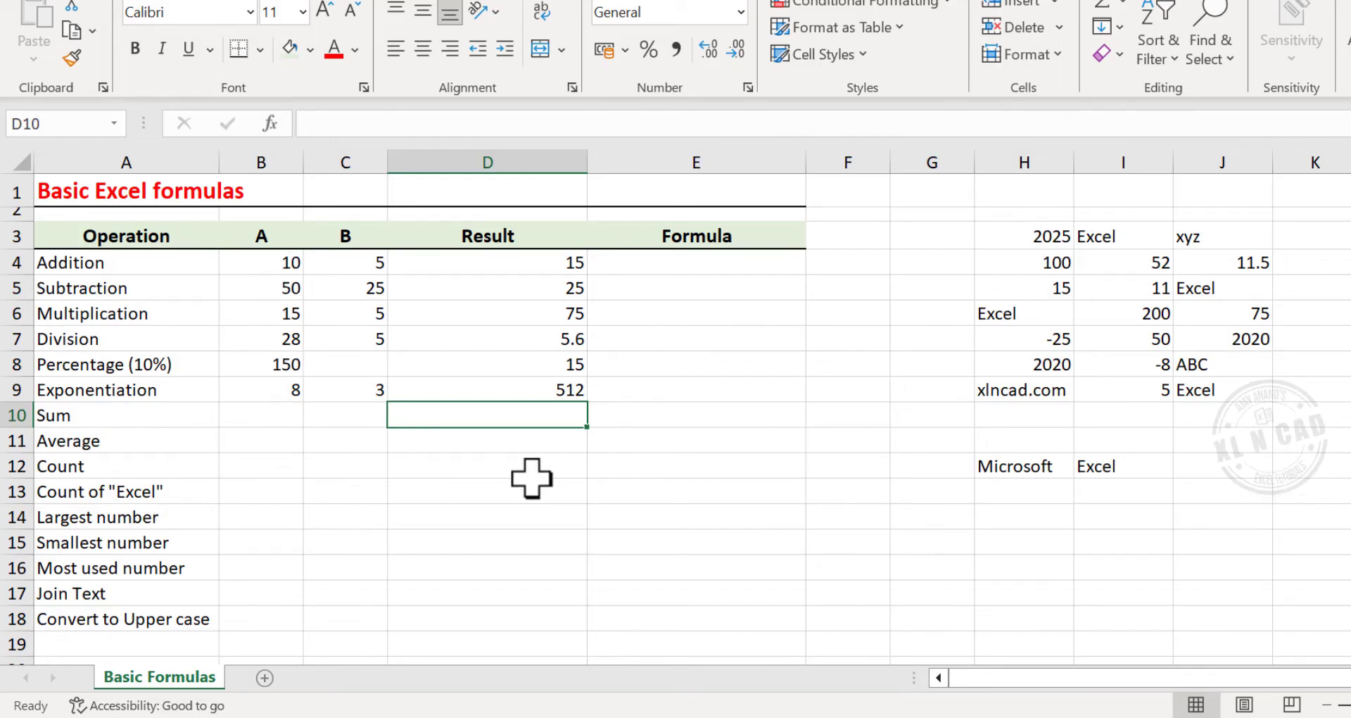
Step: Enter =SUM(B4:B9) in D10 to total the A values as 261
{"action": "type", "text": "="}
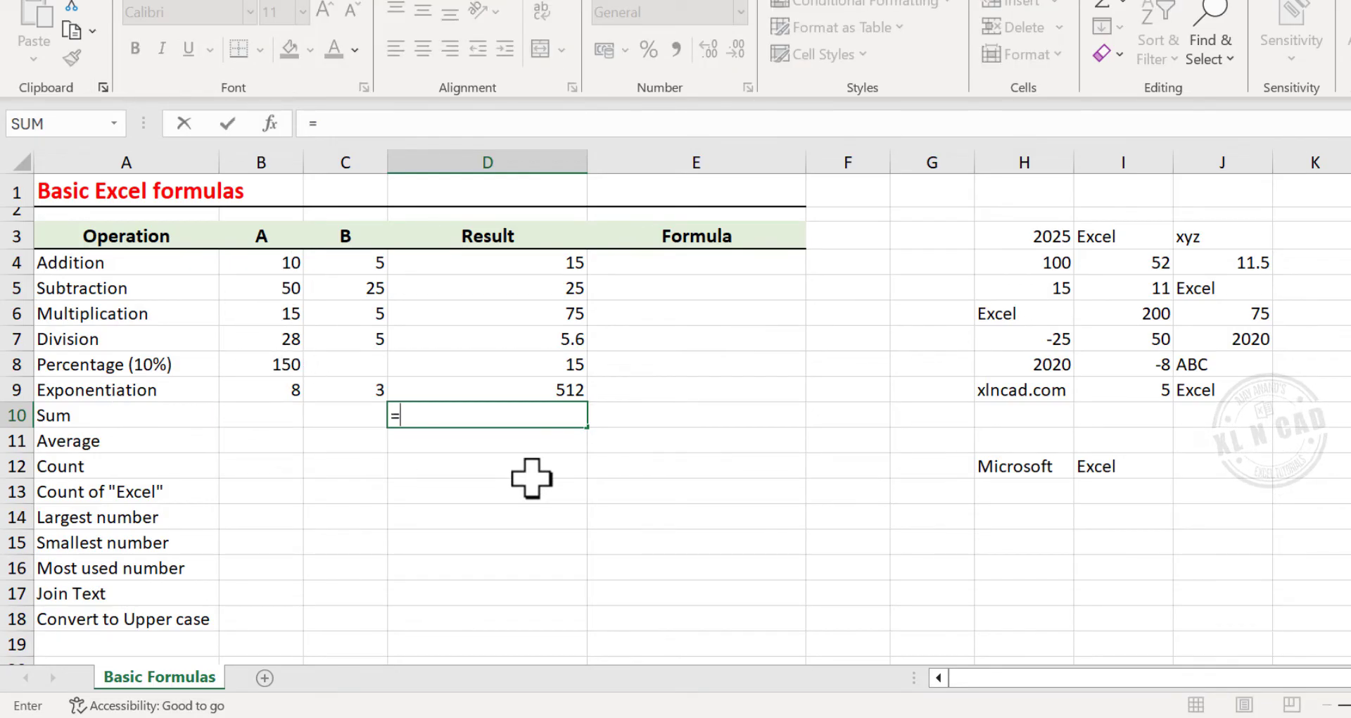
{"action": "type", "text": "SUM"}
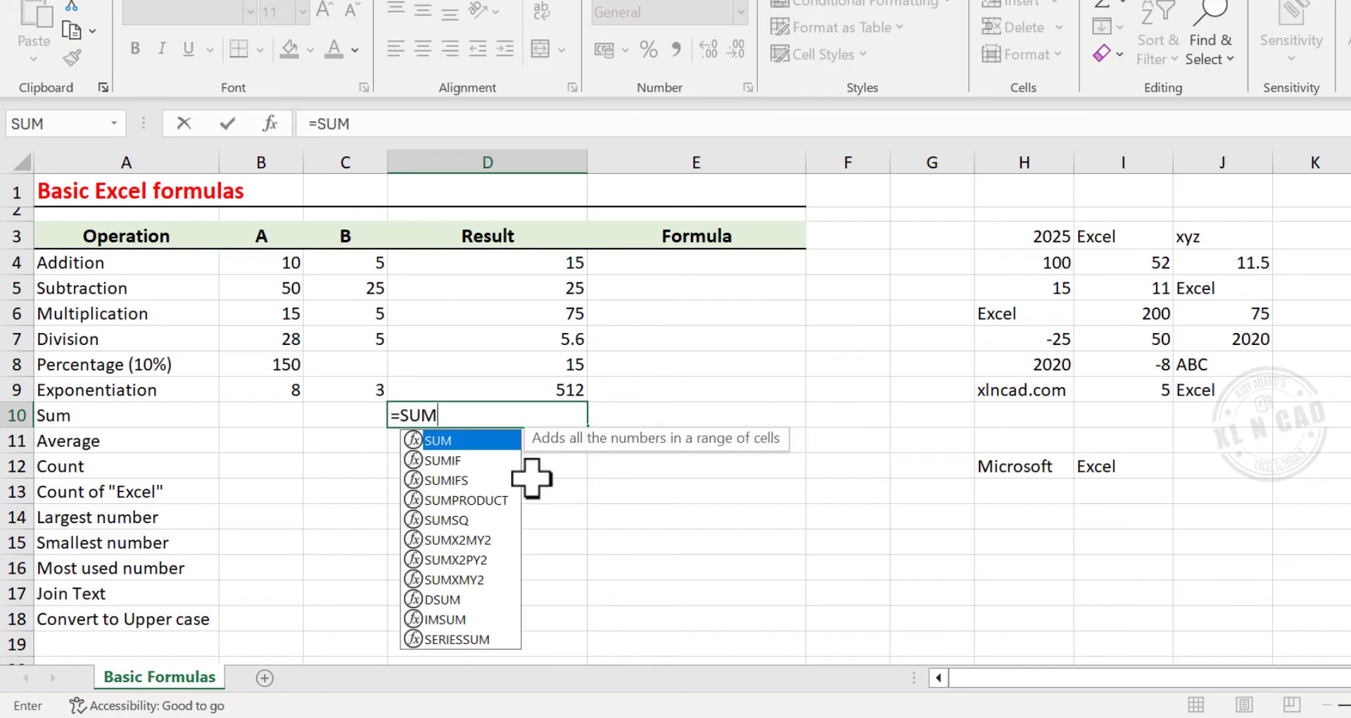
{"action": "type", "text": "("}
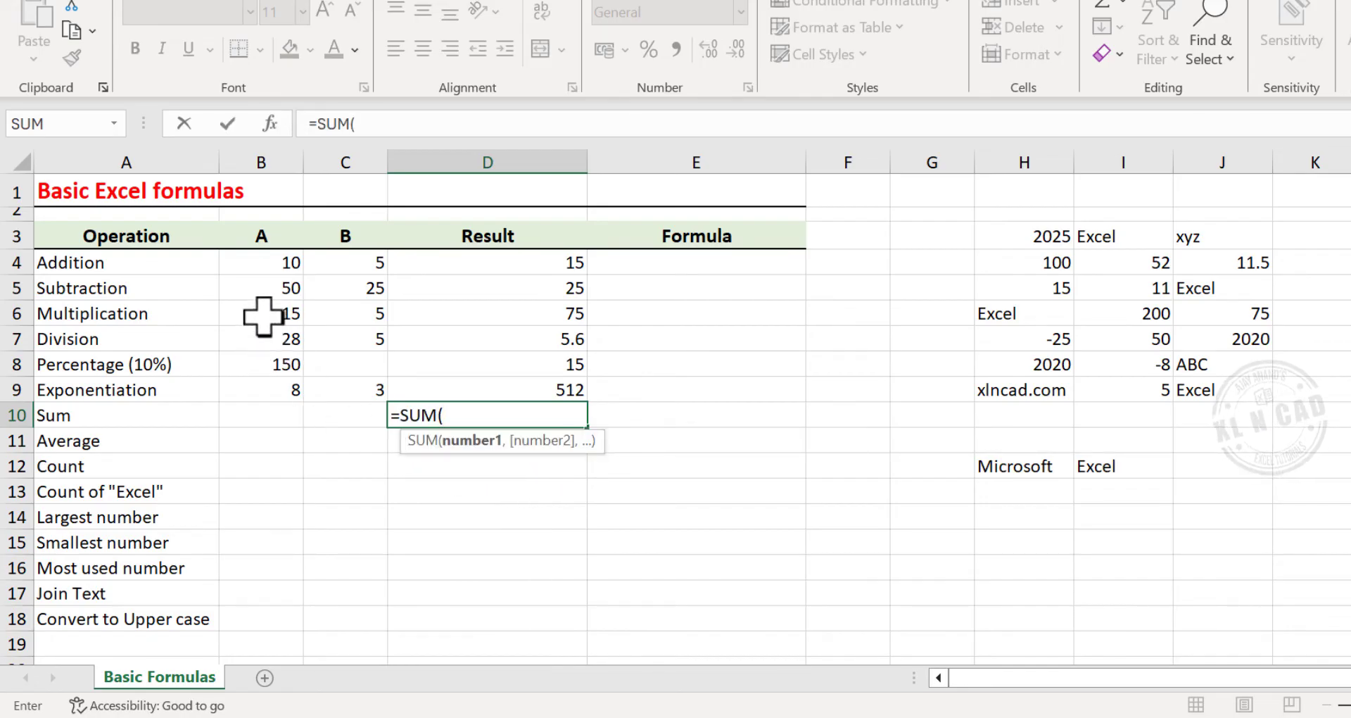
{"action": "left_click_drag", "start_coordinate": [262, 265], "coordinate": [271, 388]}
{"action": "type", "text": ")"}
{"action": "key", "text": "Return"}
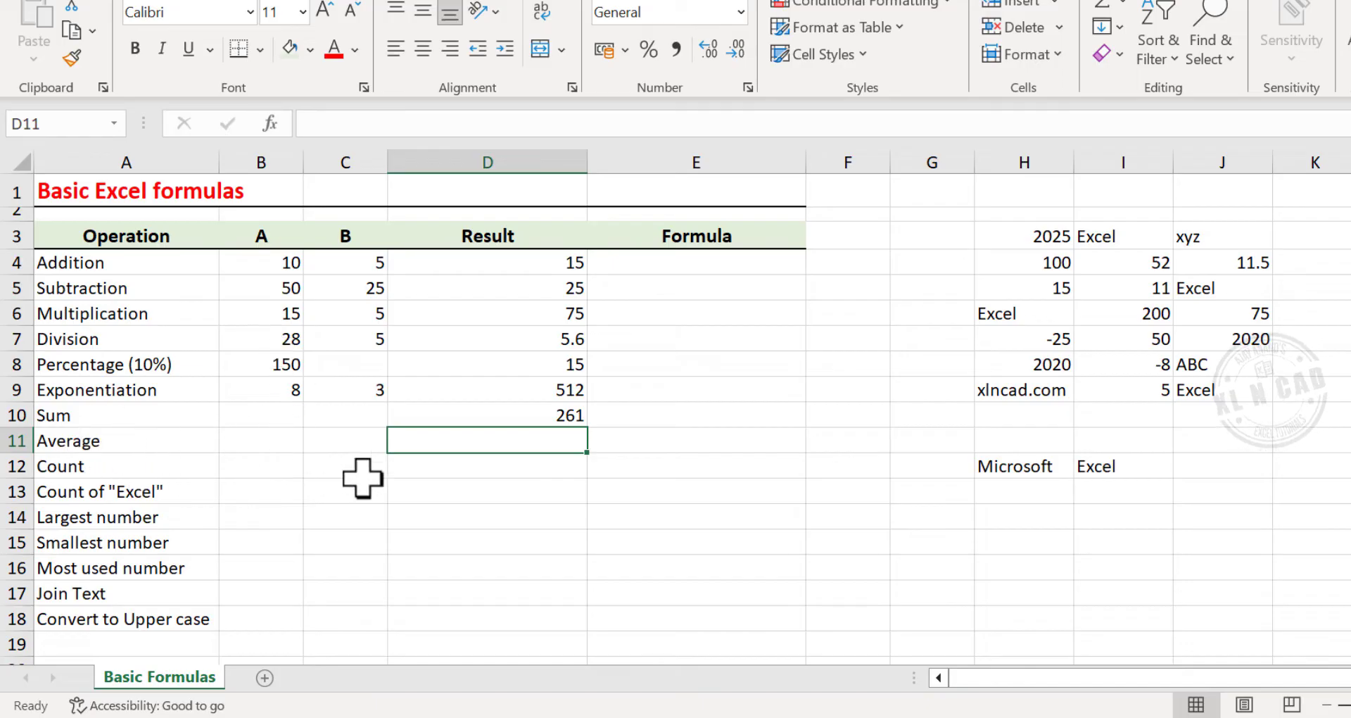
Step: Enter =AVERAGE(B4:B9) in D11 to show the average 43.5
{"action": "type", "text": "="}
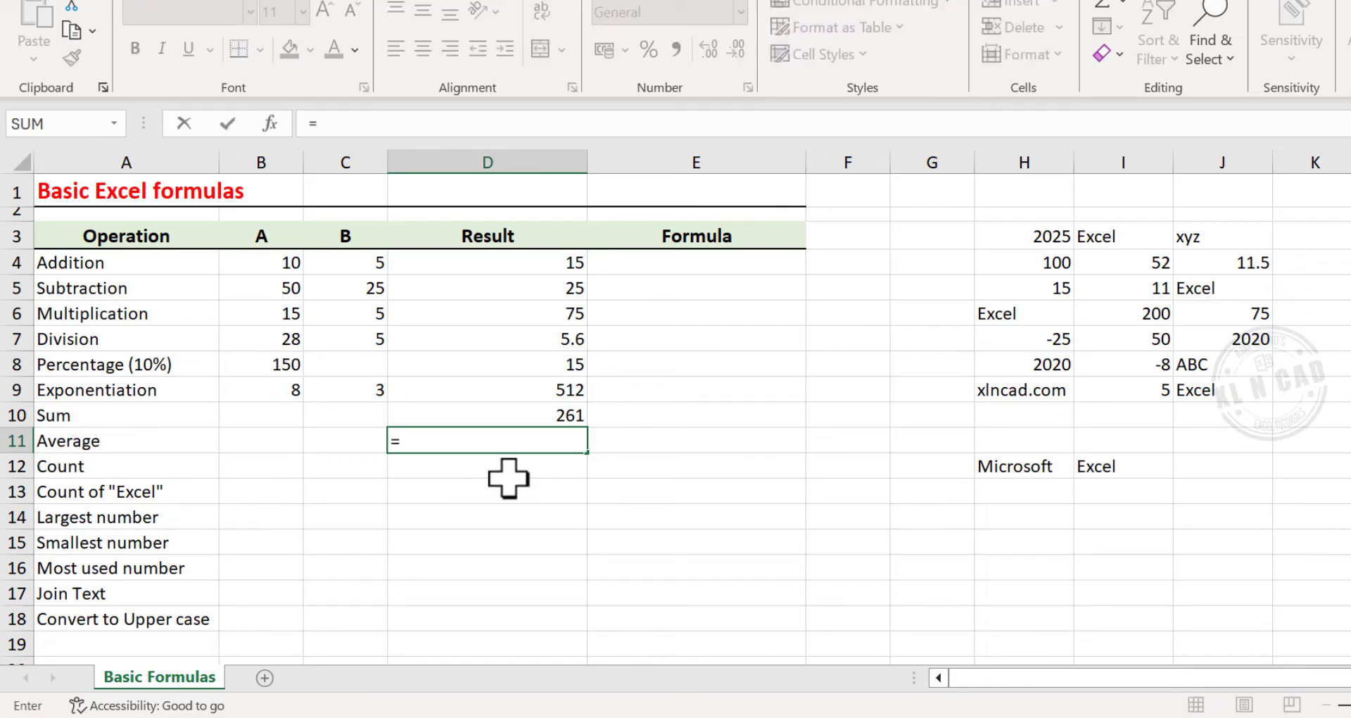
{"action": "type", "text": "AVER"}
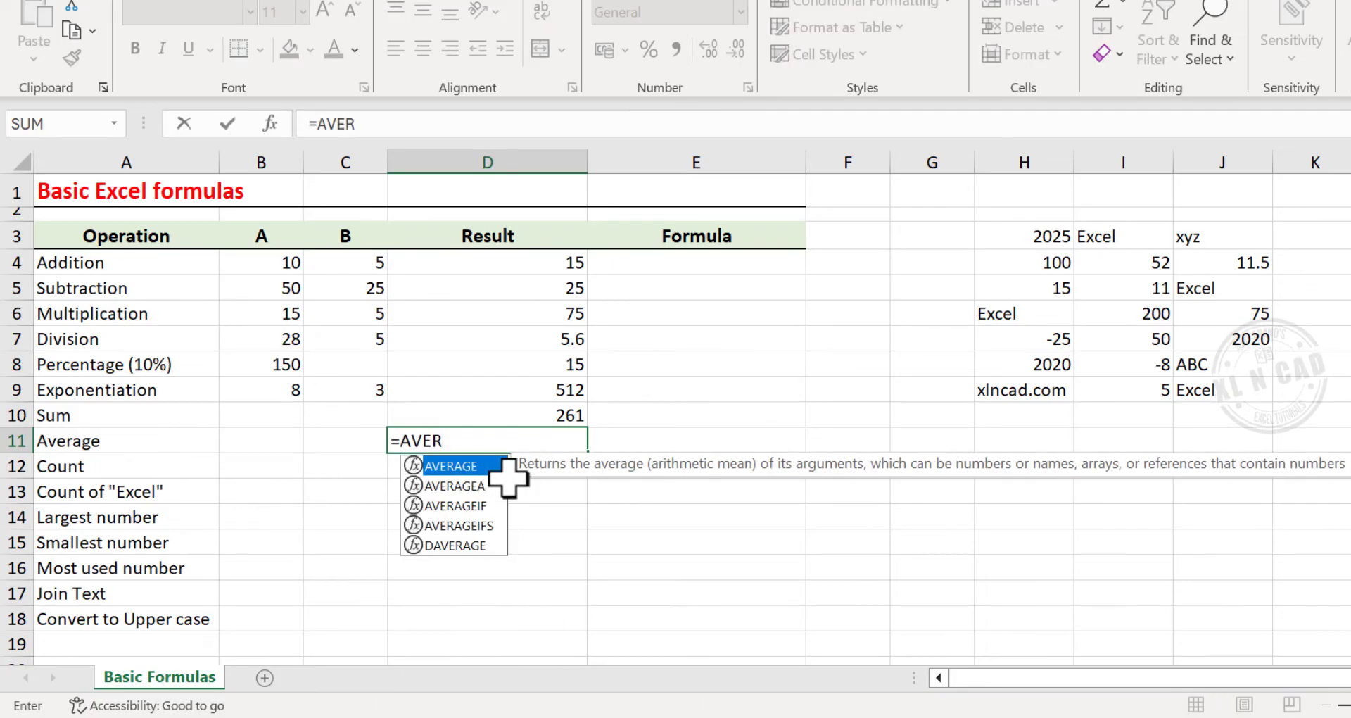
{"action": "type", "text": "AGE("}
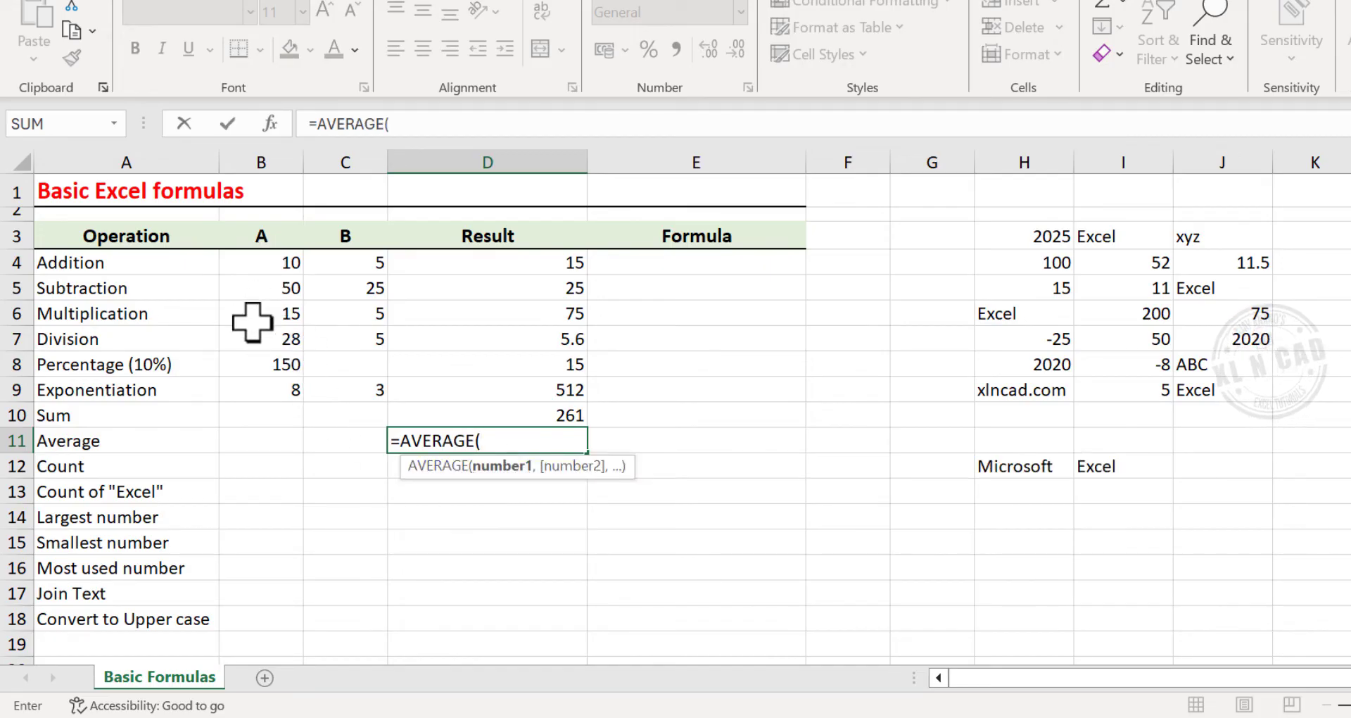
{"action": "left_click_drag", "start_coordinate": [268, 264], "coordinate": [288, 391]}
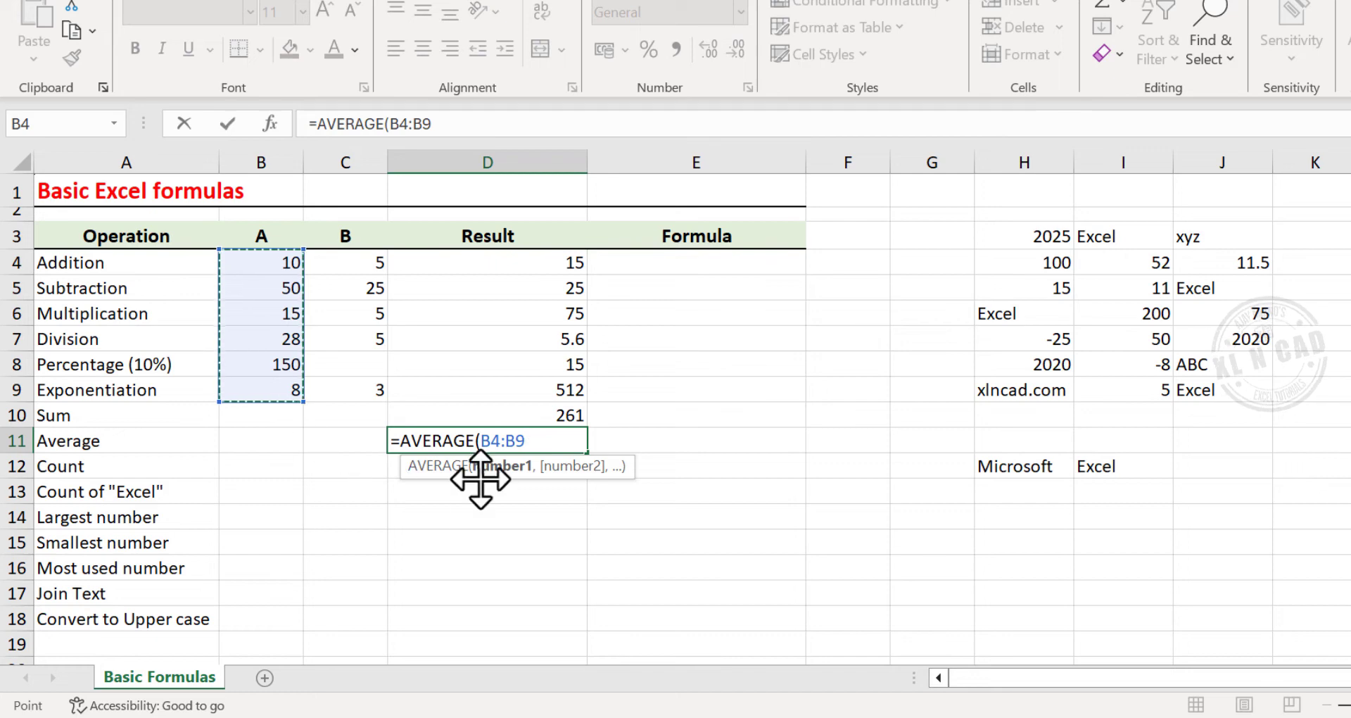
{"action": "key", "text": "Return"}
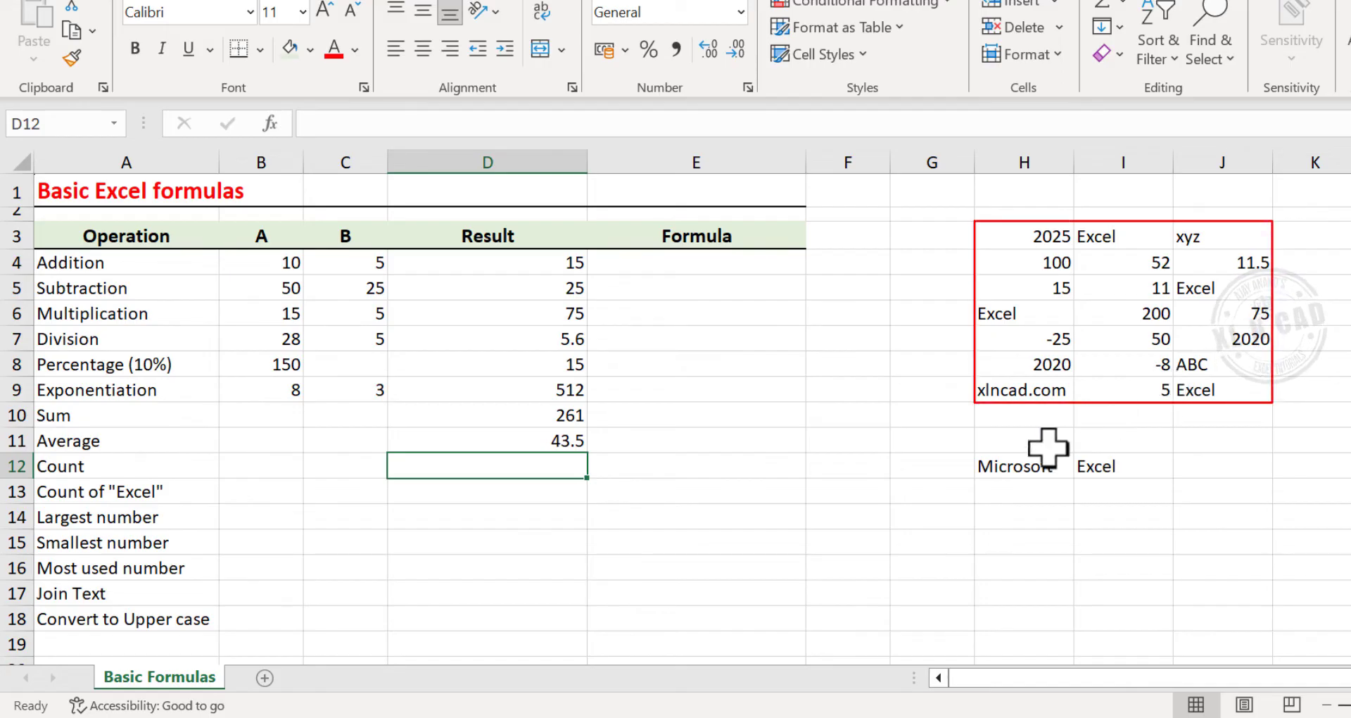
Step: Enter =COUNTA(H3:J9) in D12 to count the filled data cells
{"action": "type", "text": "="}
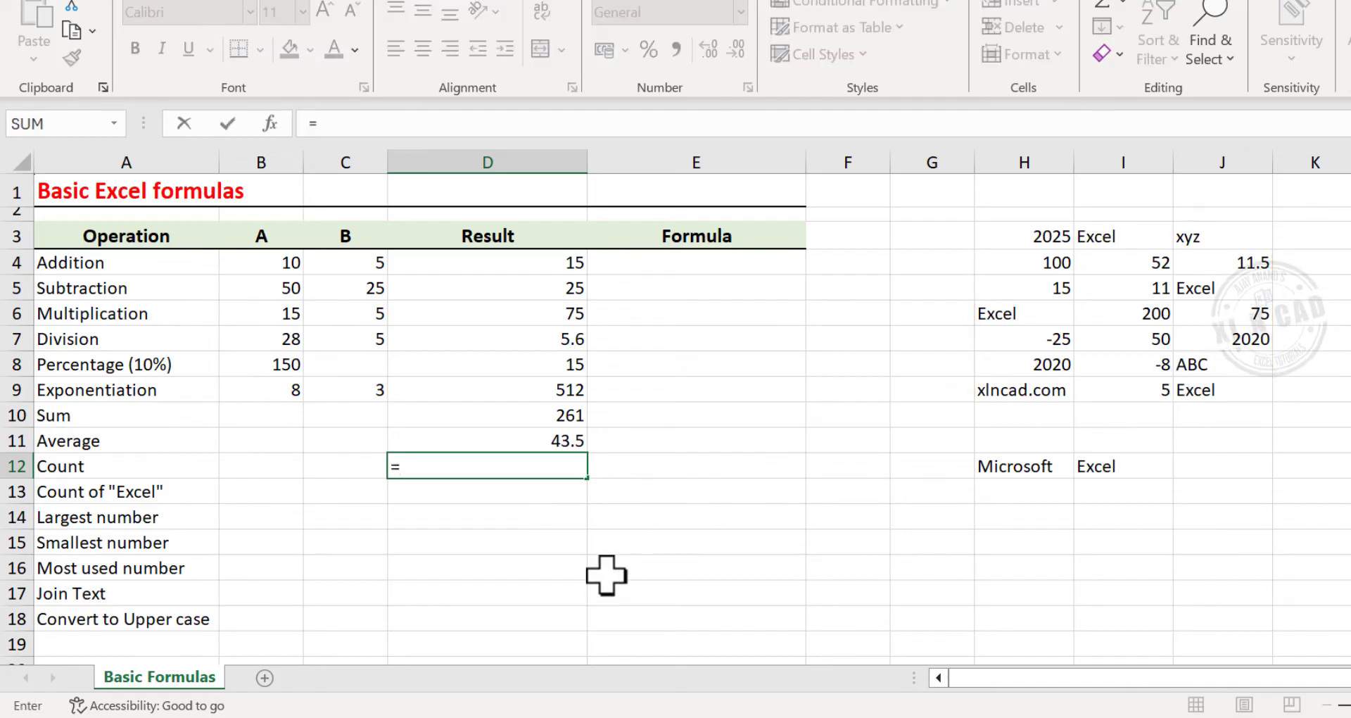
{"action": "type", "text": "COU"}
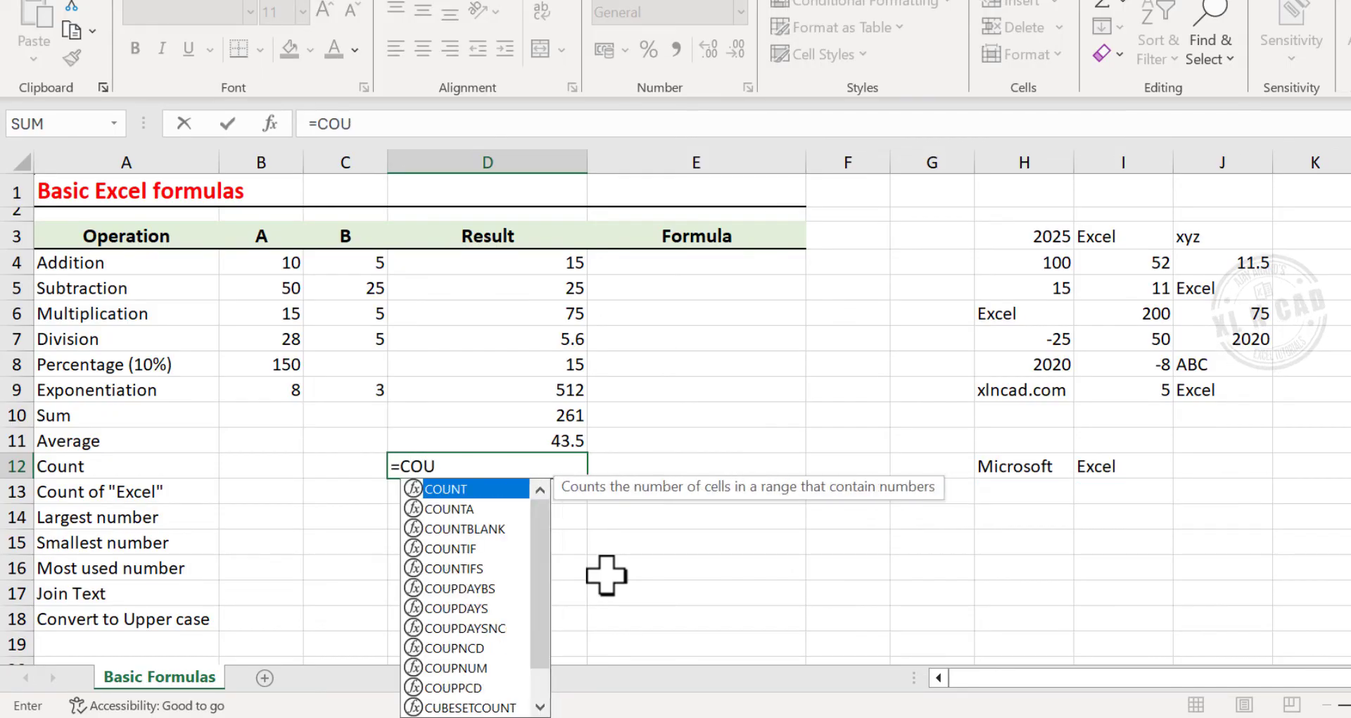
{"action": "type", "text": "NTA("}
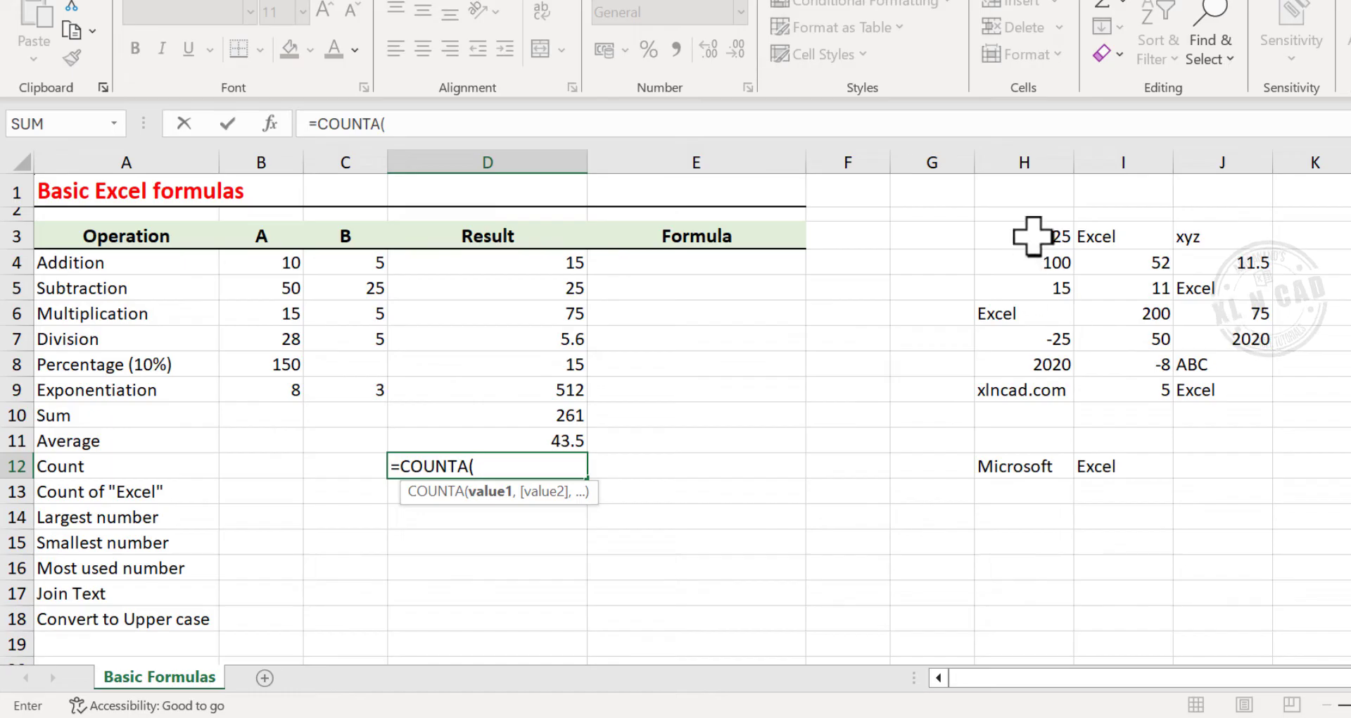
{"action": "left_click_drag", "start_coordinate": [1040, 235], "coordinate": [1218, 386]}
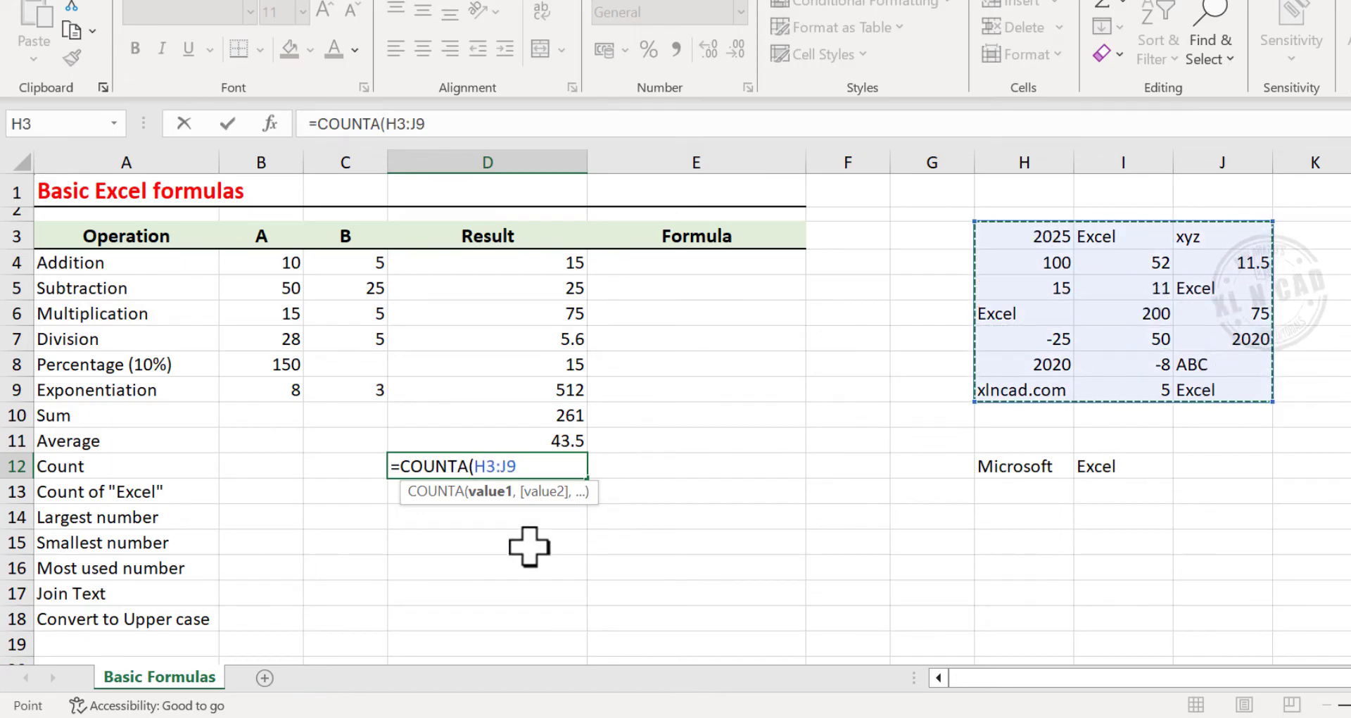
{"action": "key", "text": "Return"}
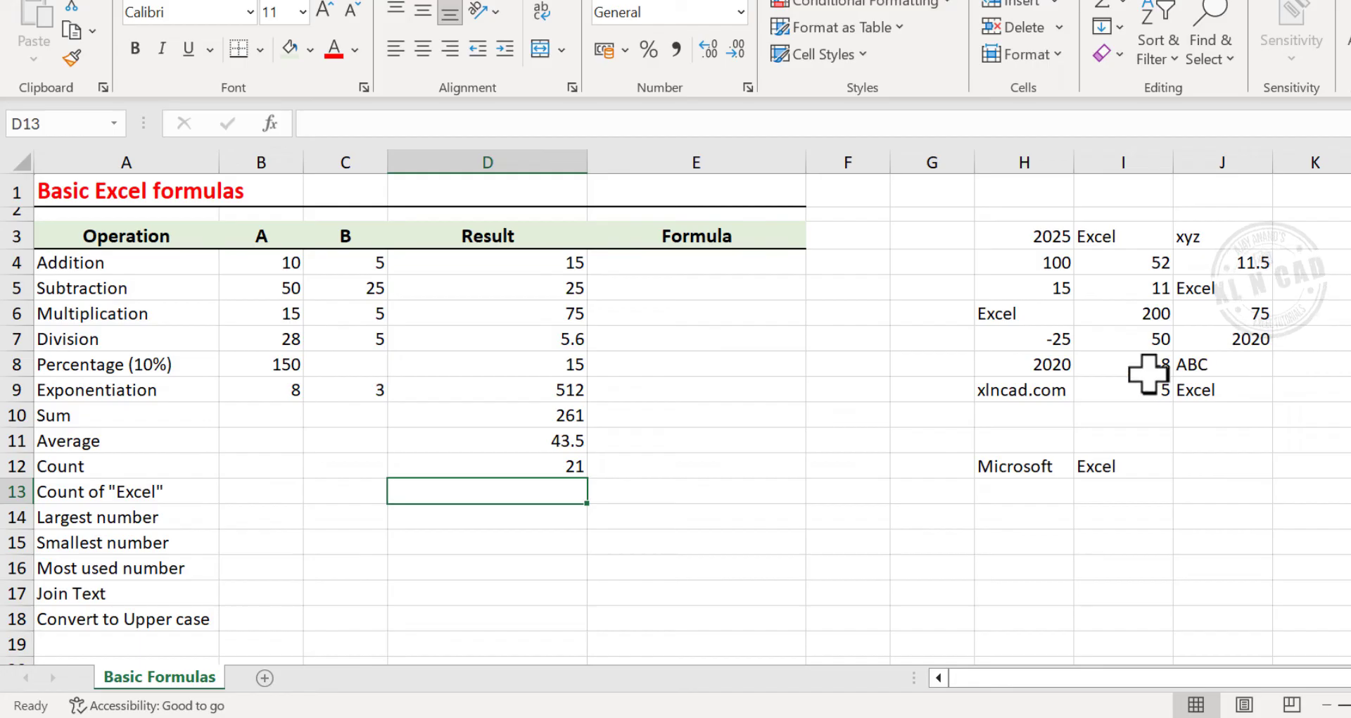
Step: Clear the 11.5 value from J4 so the Count row shows 20
{"action": "left_click", "coordinate": [1236, 265]}
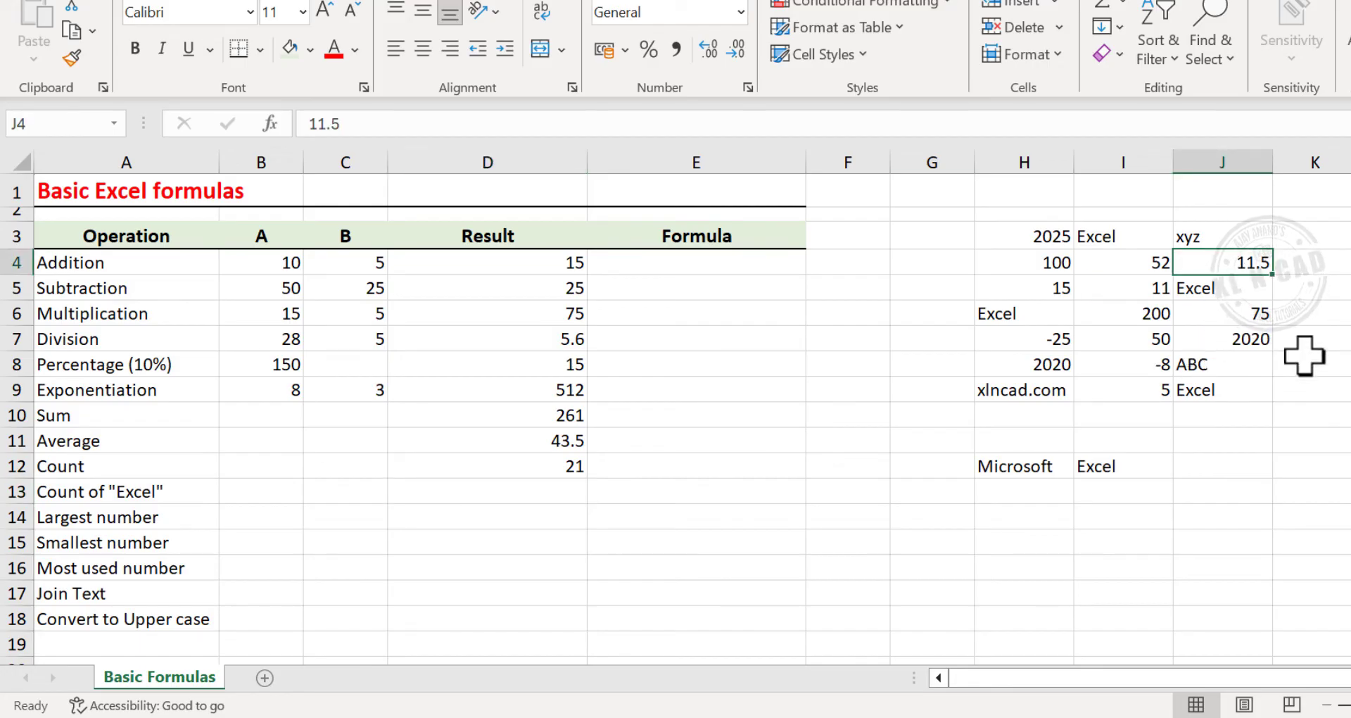
{"action": "key", "text": "Delete"}
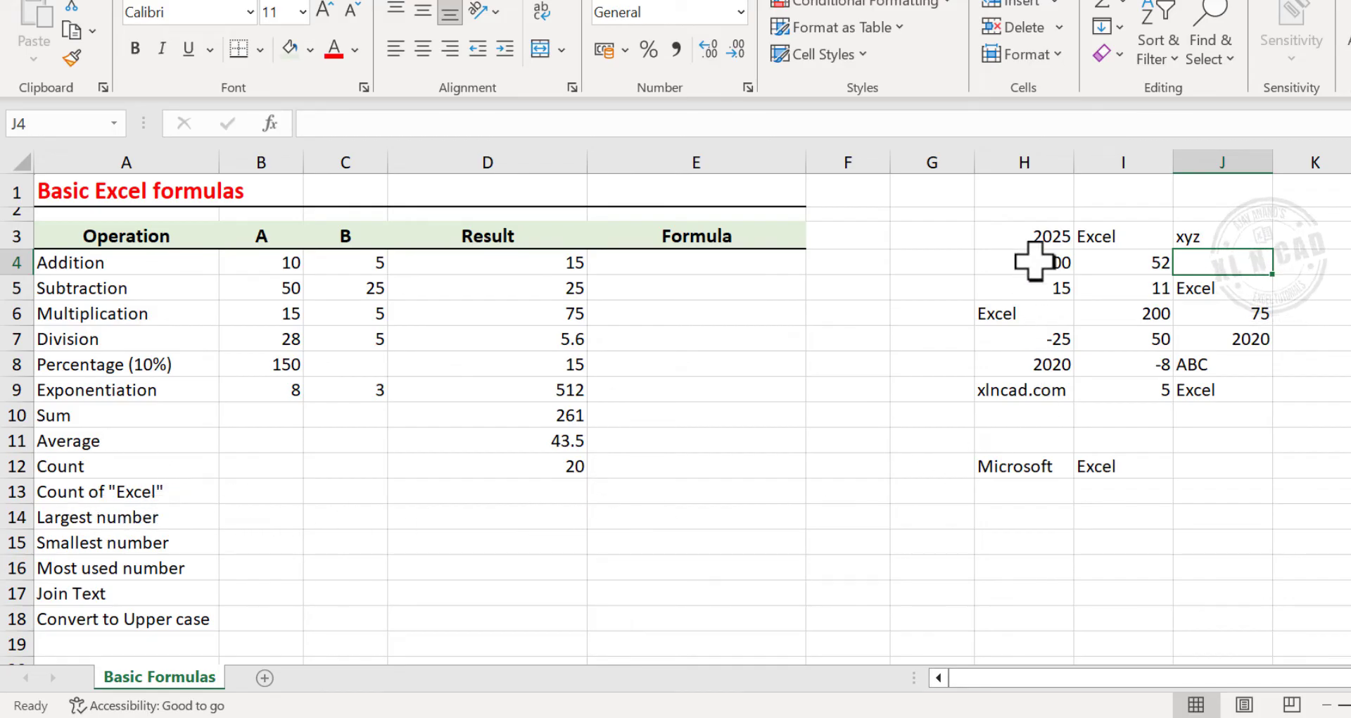
{"action": "left_click", "coordinate": [522, 492]}
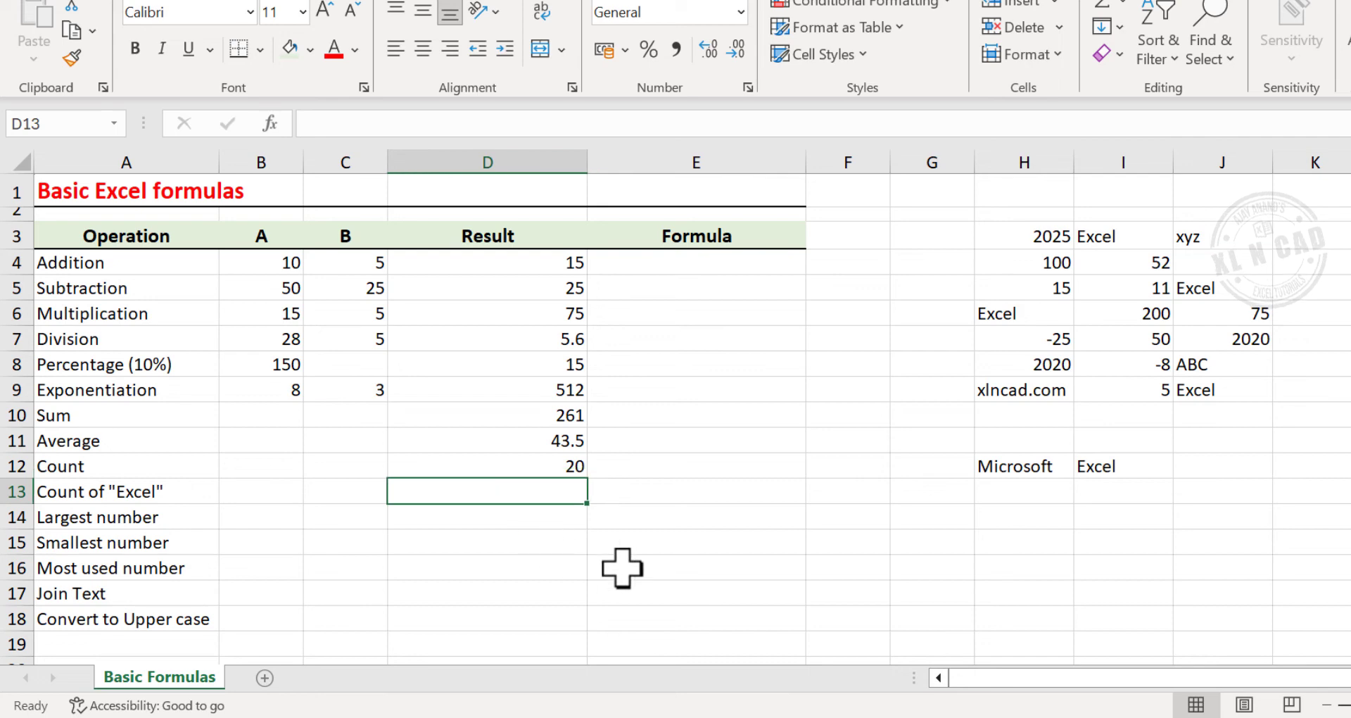
Step: Enter =COUNTIF(H3:J9,"Excel") in D13, returning 4
{"action": "type", "text": "="}
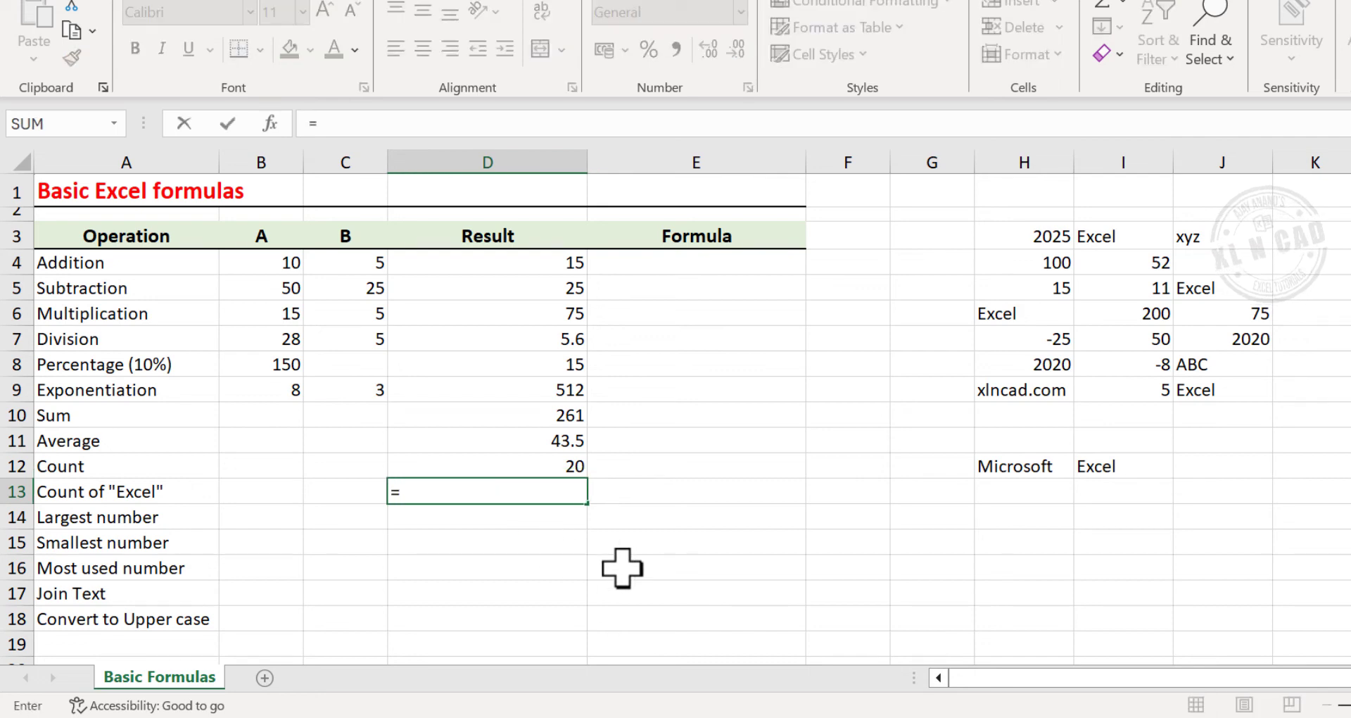
{"action": "type", "text": "COUNTIF"}
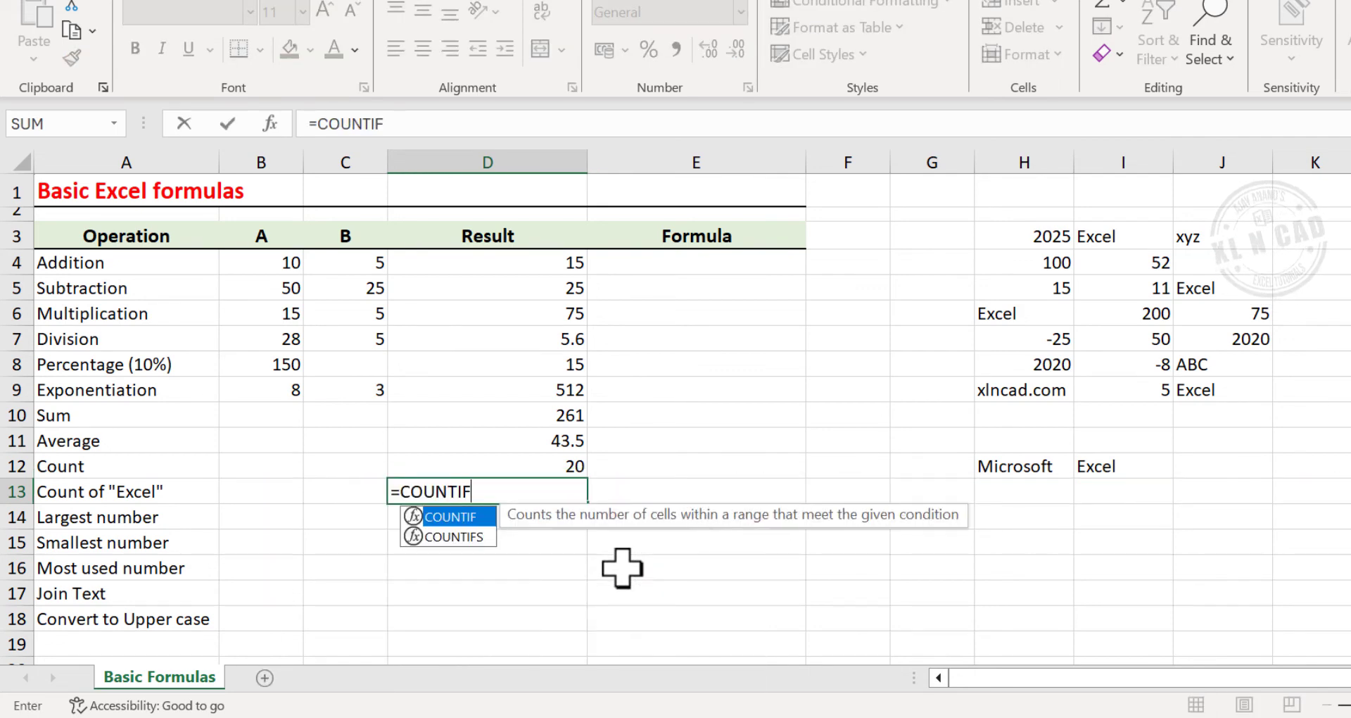
{"action": "type", "text": "("}
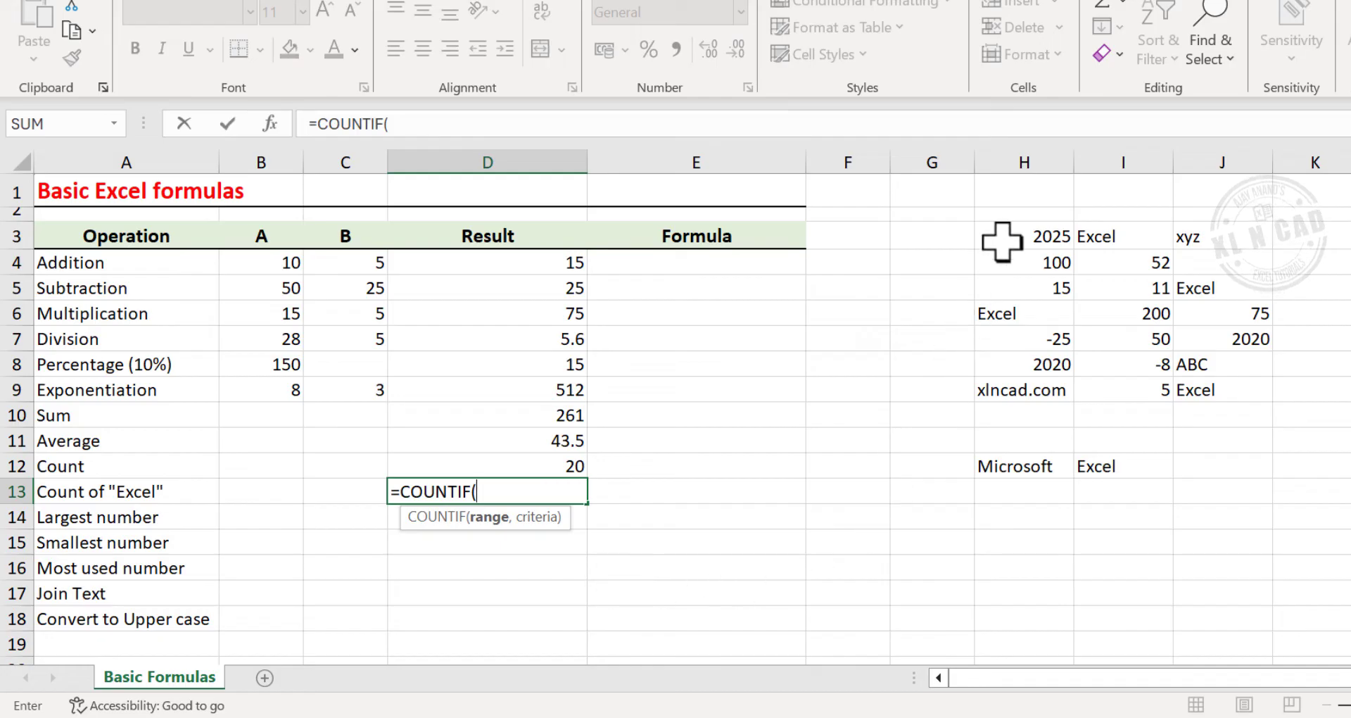
{"action": "left_click_drag", "start_coordinate": [1082, 264], "coordinate": [1206, 393]}
{"action": "type", "text": ",\"Excel"}
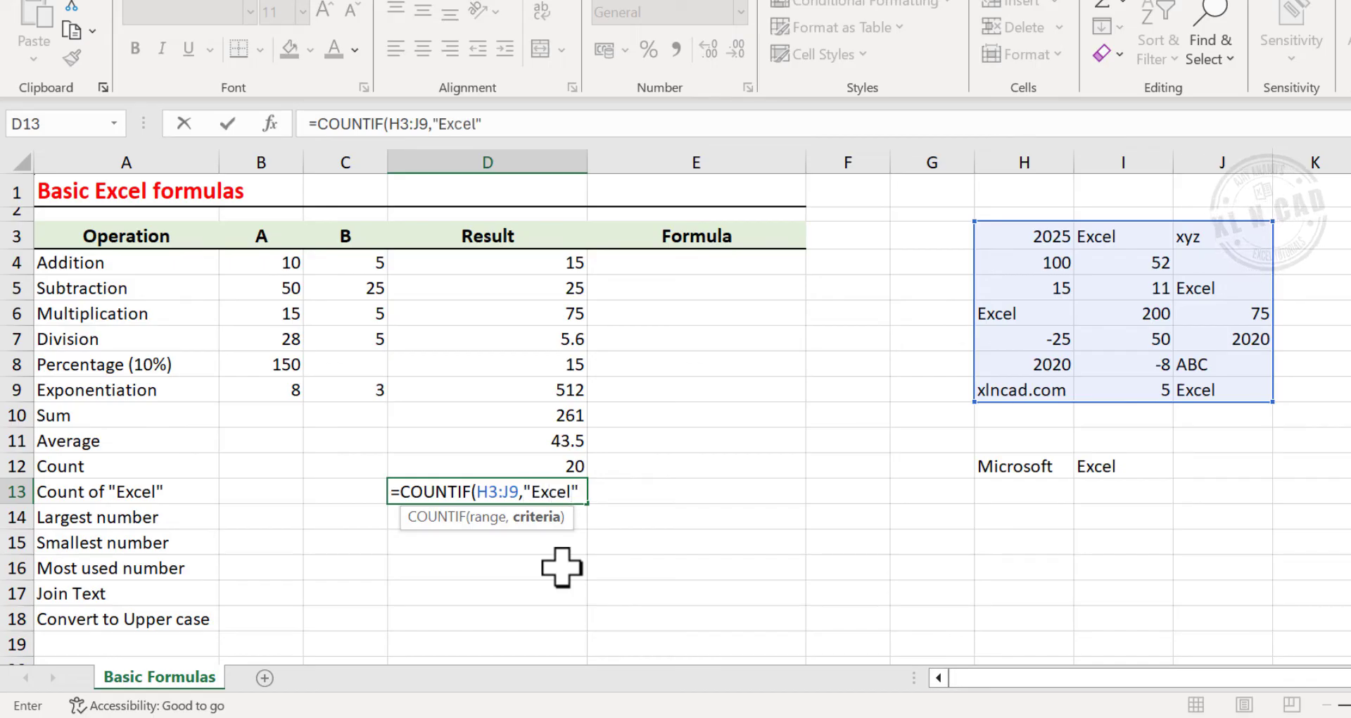
{"action": "type", "text": "\")"}
{"action": "key", "text": "Return"}
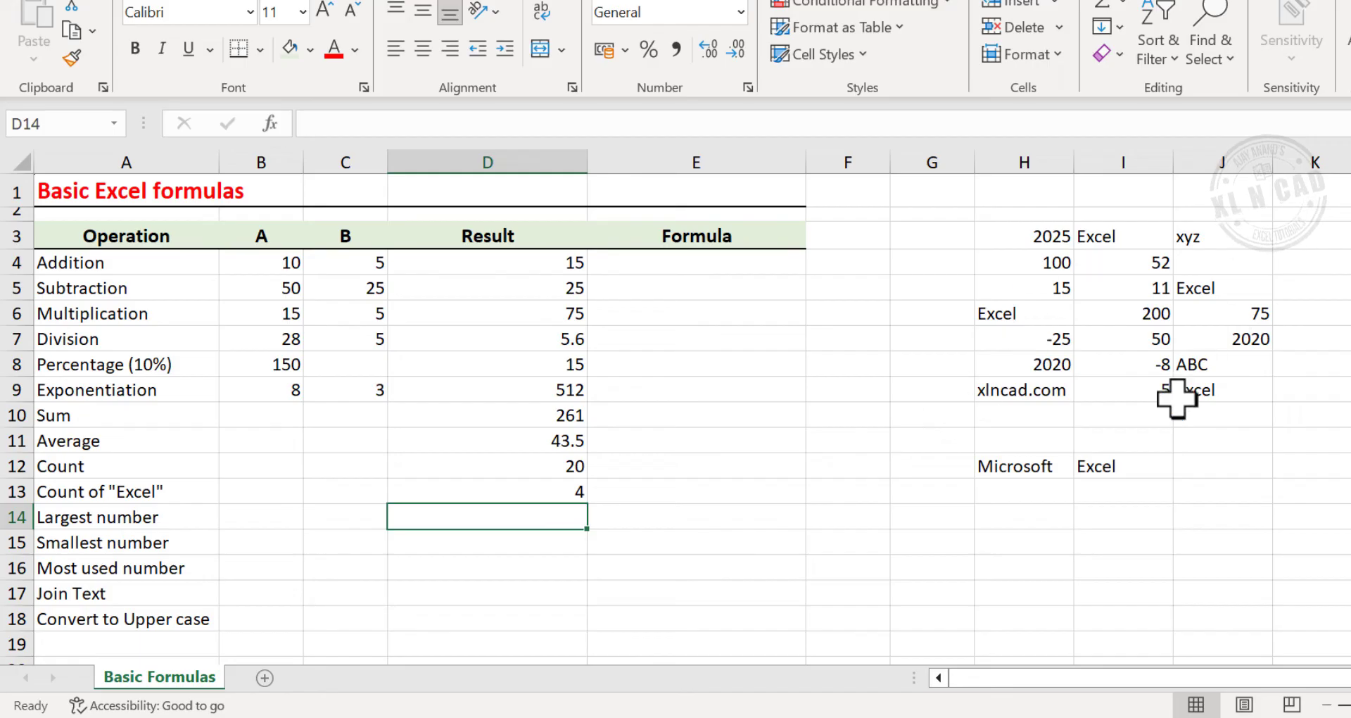
Step: Enter =MAX(H3:J9) in D14 to show the largest number, 2025
{"action": "type", "text": "="}
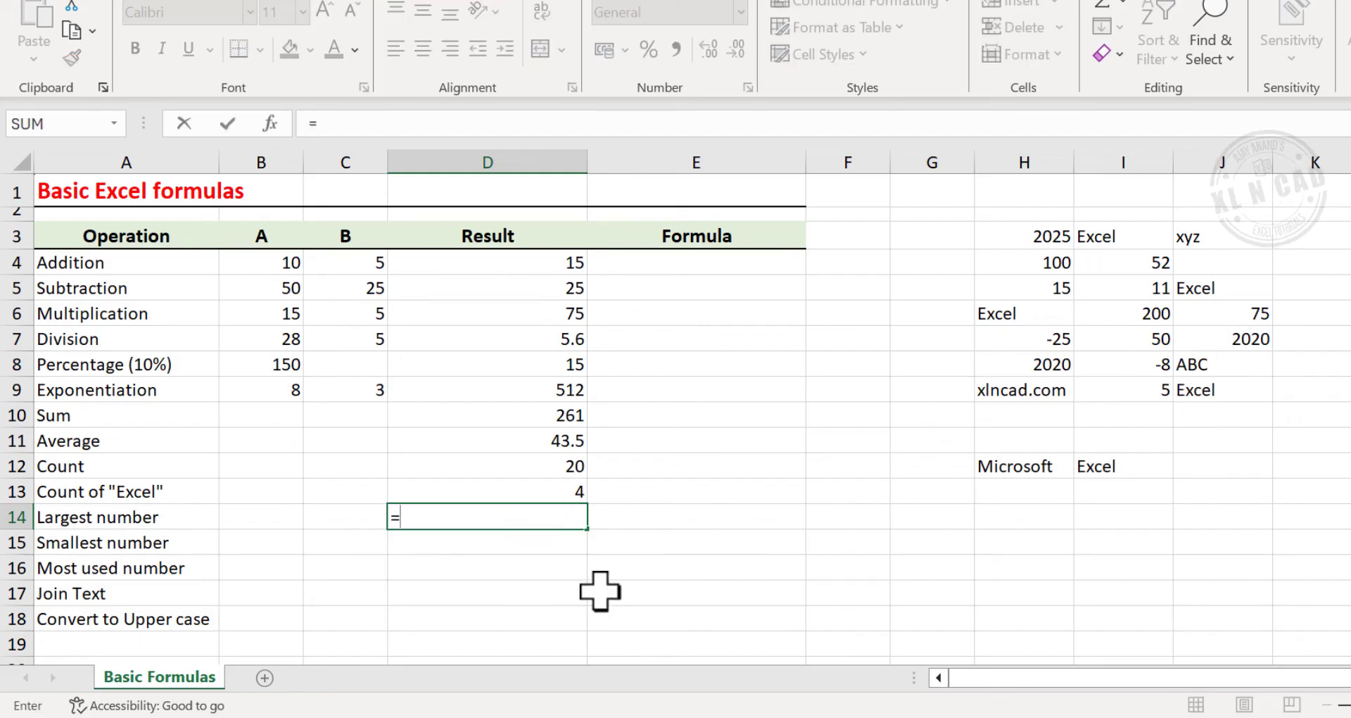
{"action": "type", "text": "MAX"}
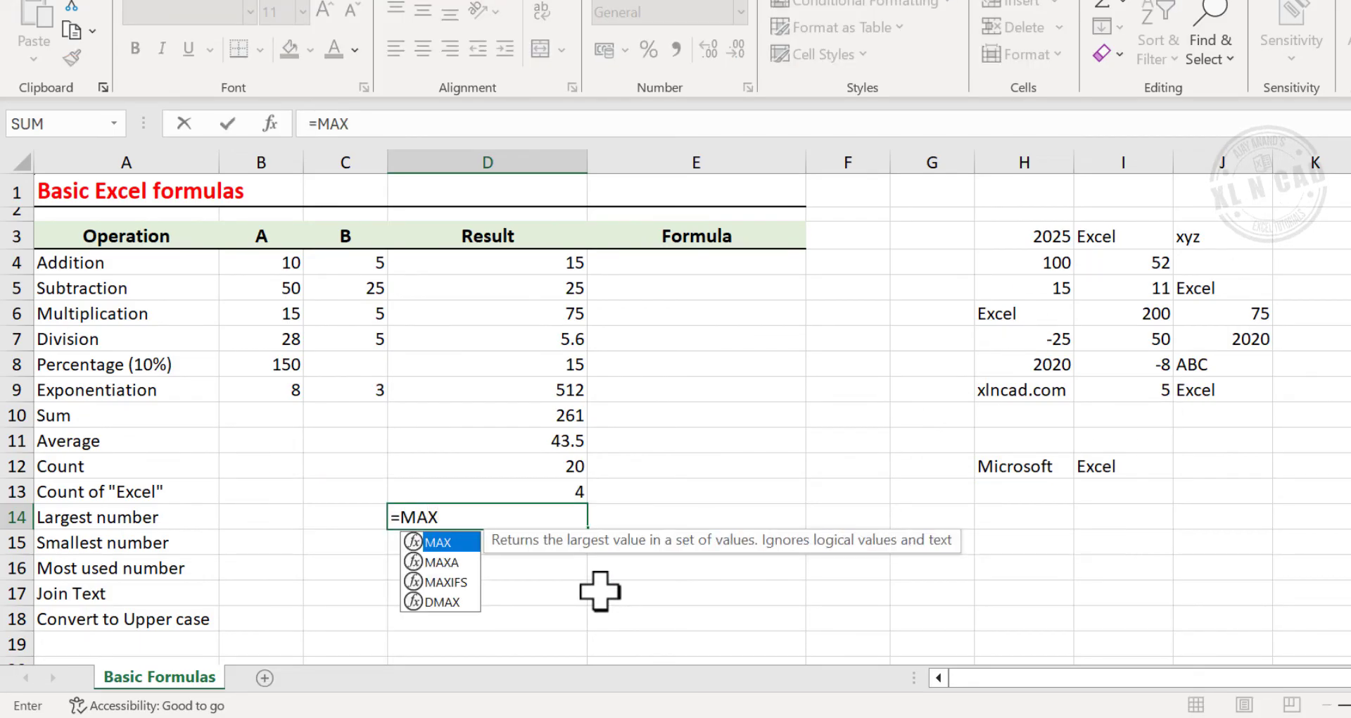
{"action": "type", "text": "("}
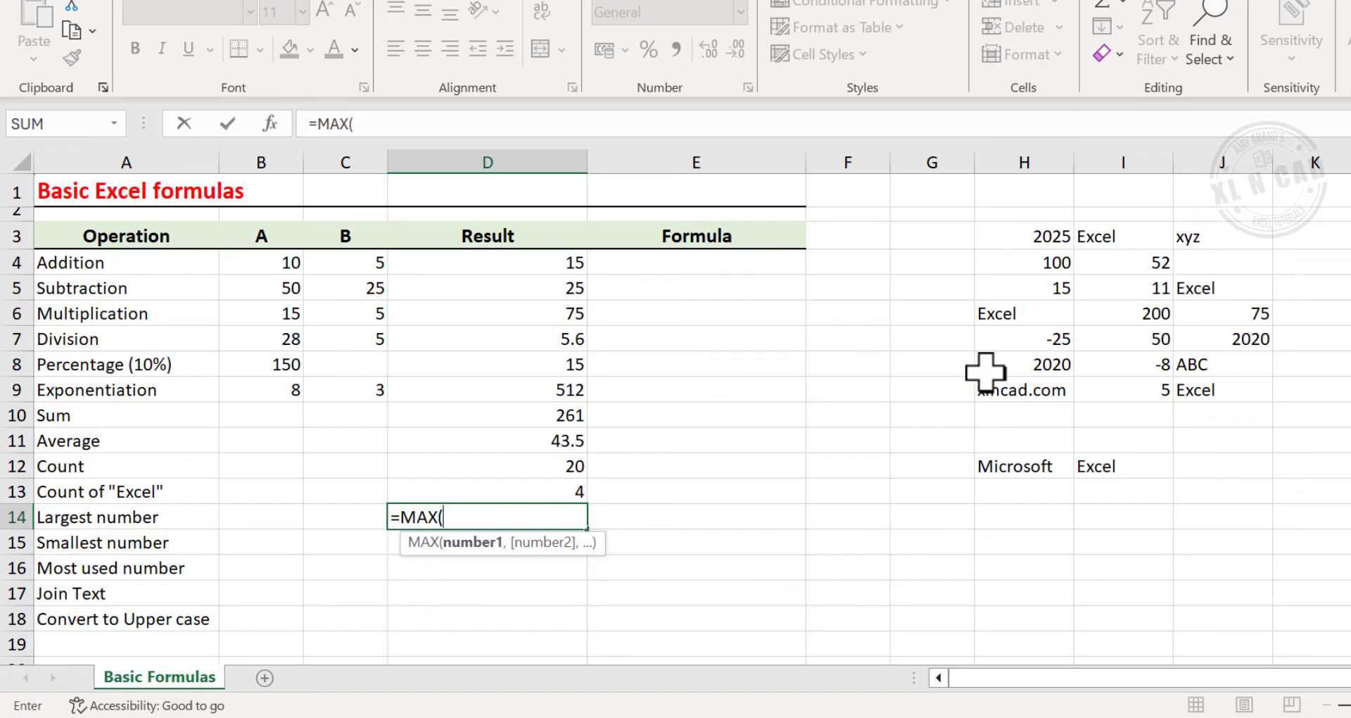
{"action": "left_click_drag", "start_coordinate": [1029, 243], "coordinate": [1213, 390]}
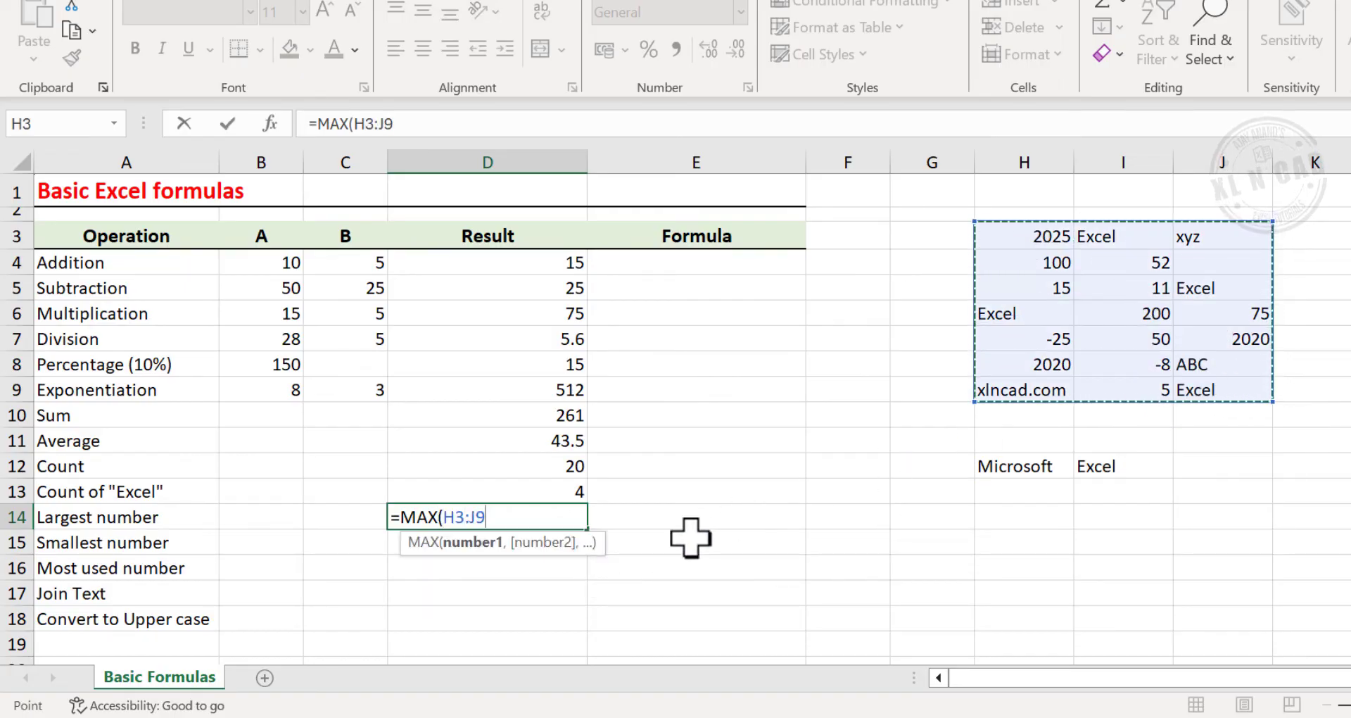
{"action": "key", "text": "Return"}
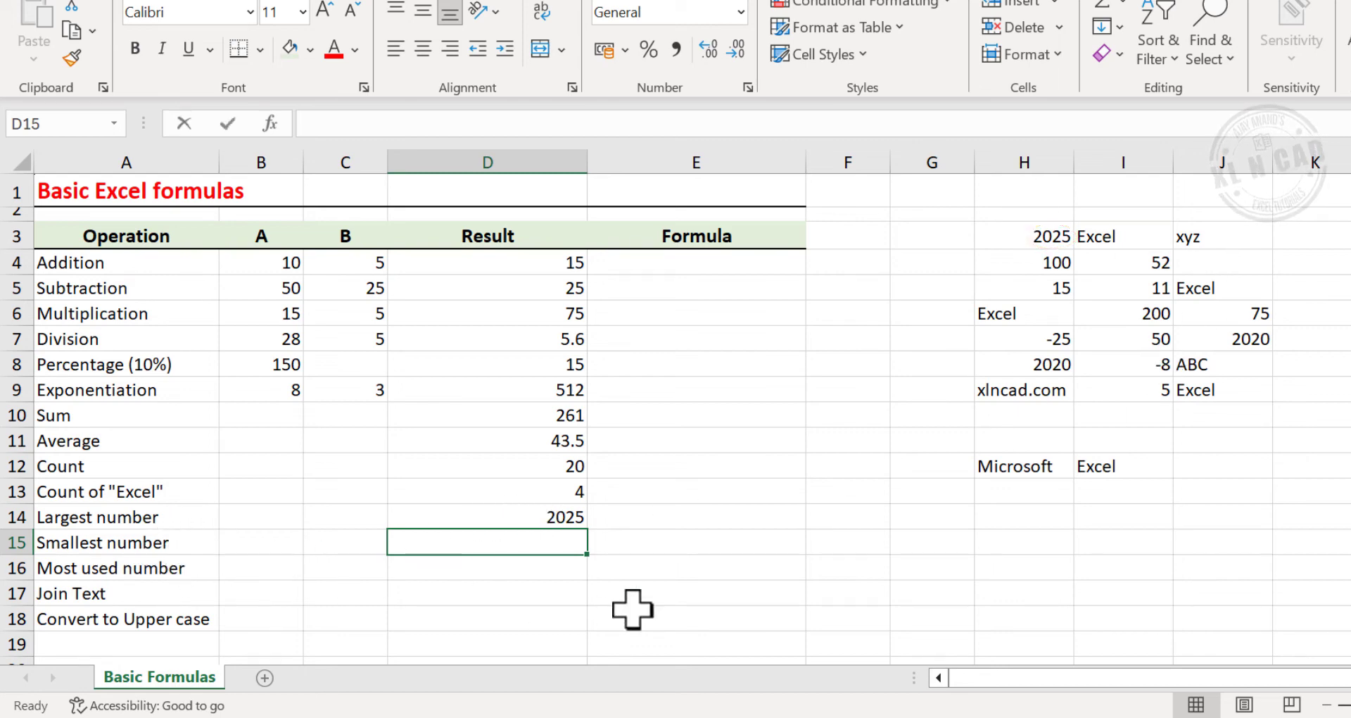
Step: Enter =MIN(H3:J9) in D15 to show the smallest number, -25
{"action": "type", "text": "=MIN"}
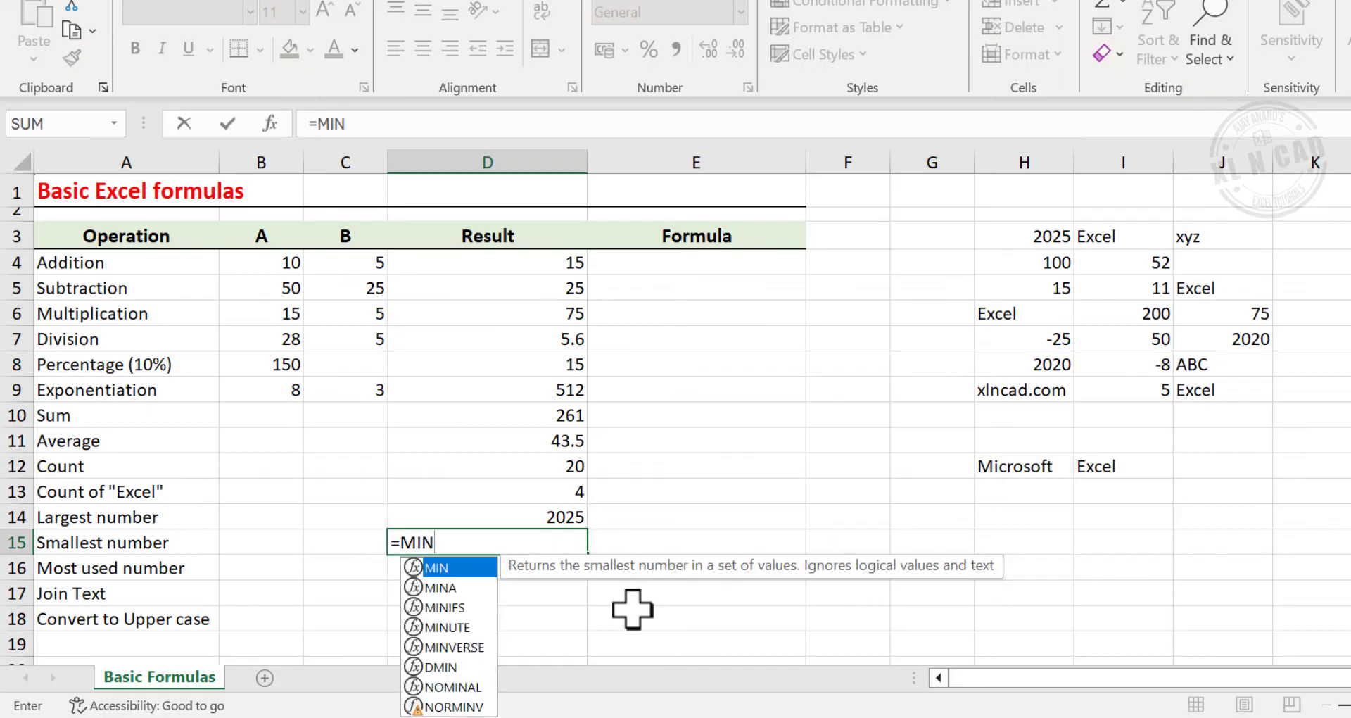
{"action": "type", "text": "("}
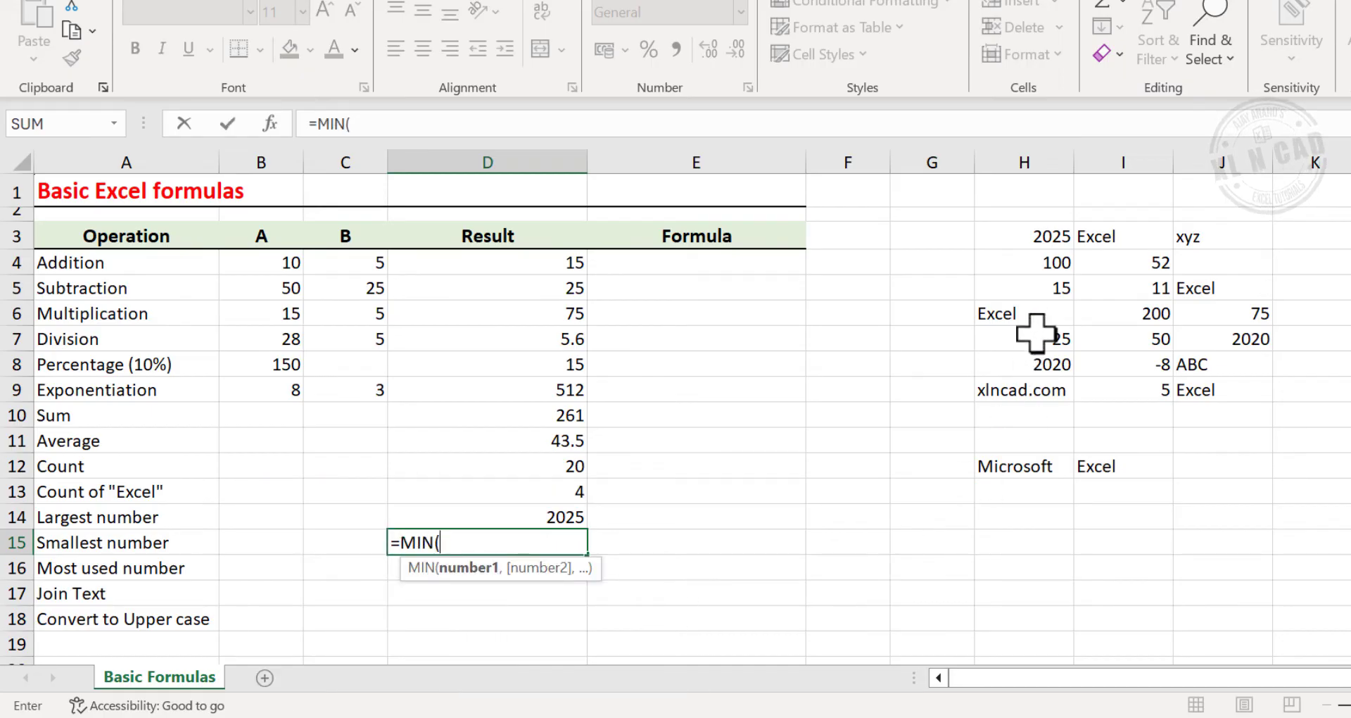
{"action": "left_click_drag", "start_coordinate": [1018, 238], "coordinate": [1228, 389]}
{"action": "key", "text": "Return"}
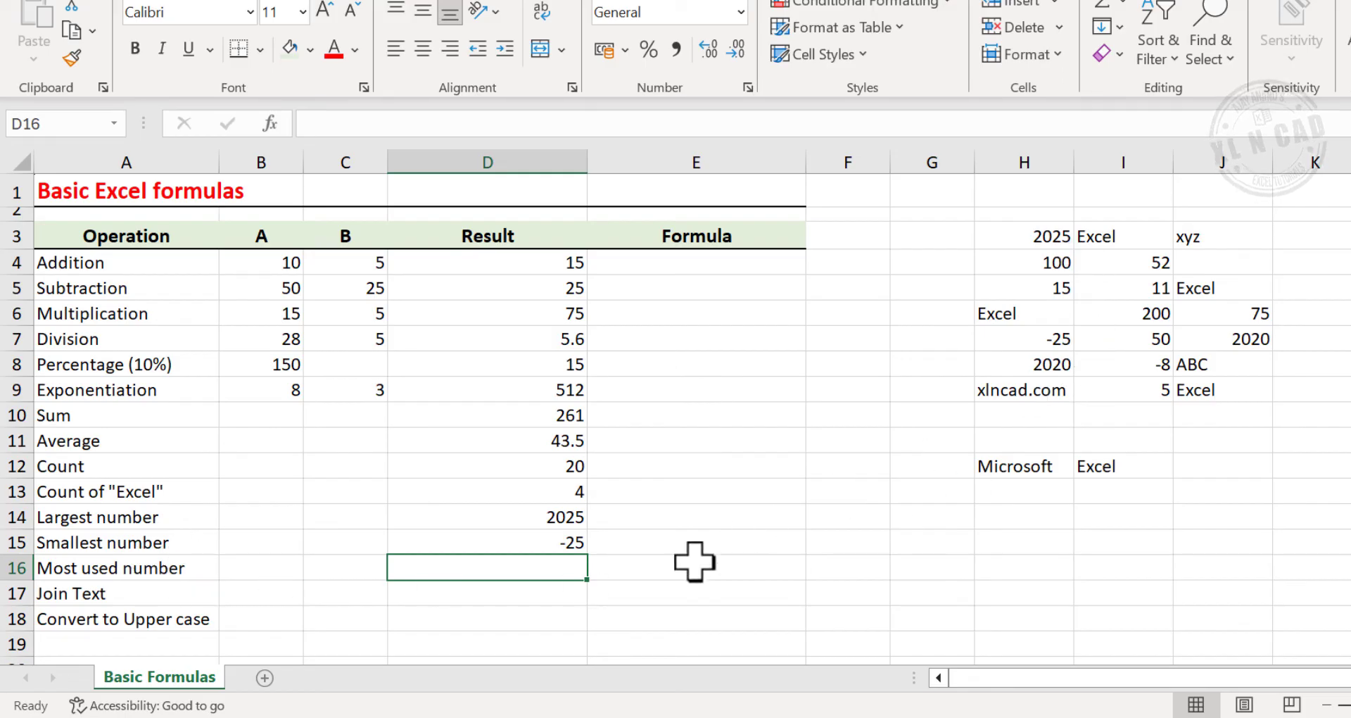
Step: Enter =MODE(H3:J9) in D16, returning 2020 as the most used number
{"action": "type", "text": "="}
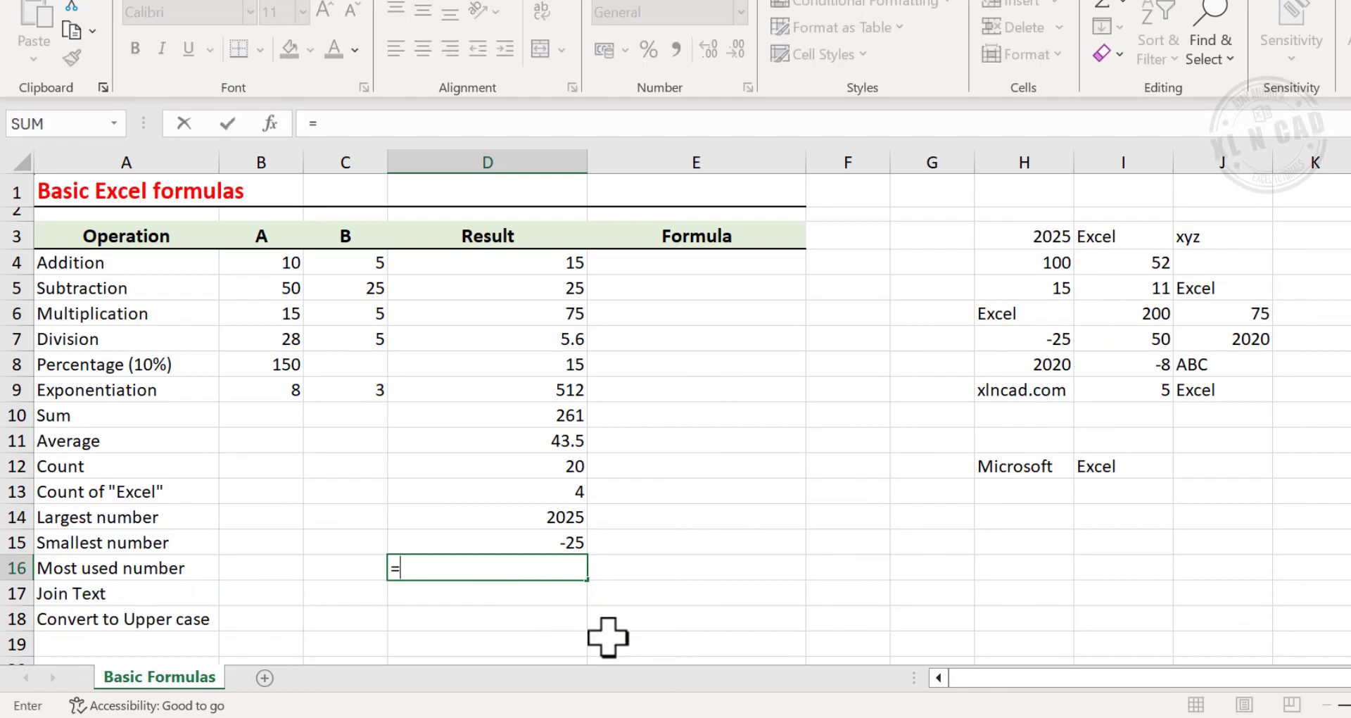
{"action": "type", "text": "MODE"}
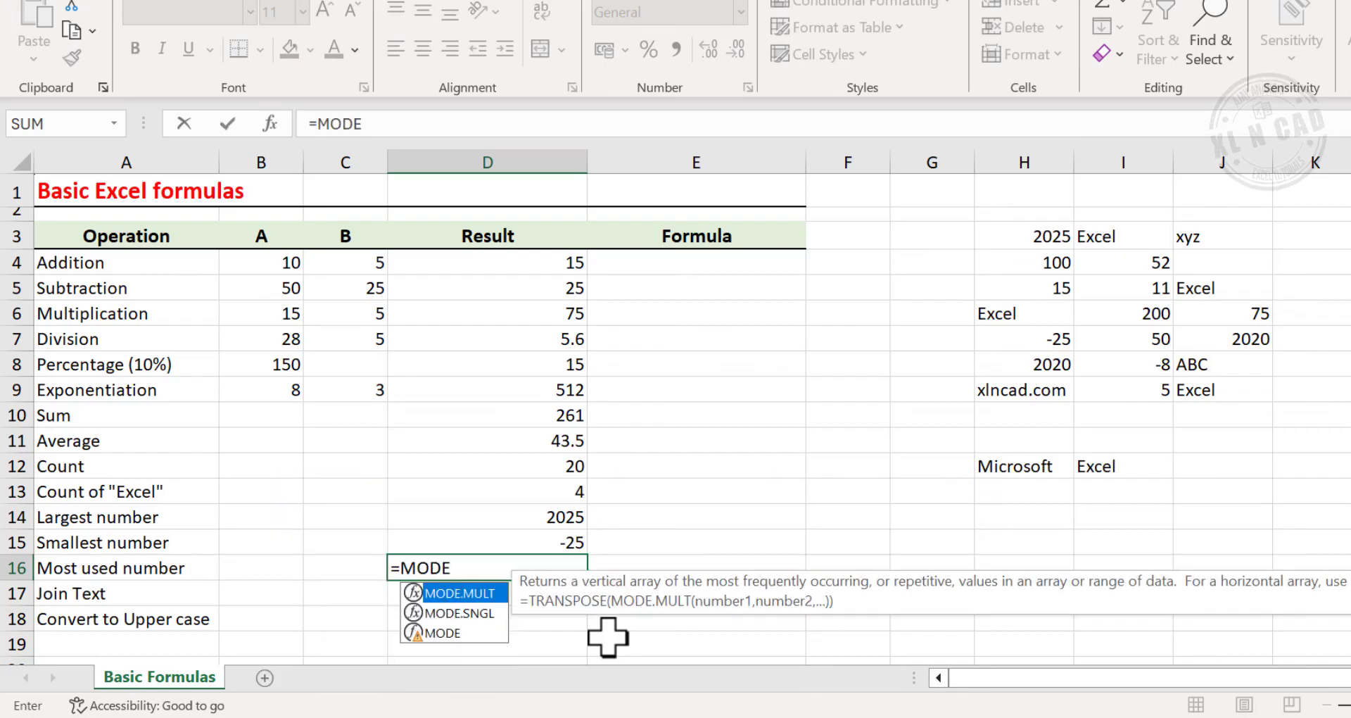
{"action": "type", "text": "("}
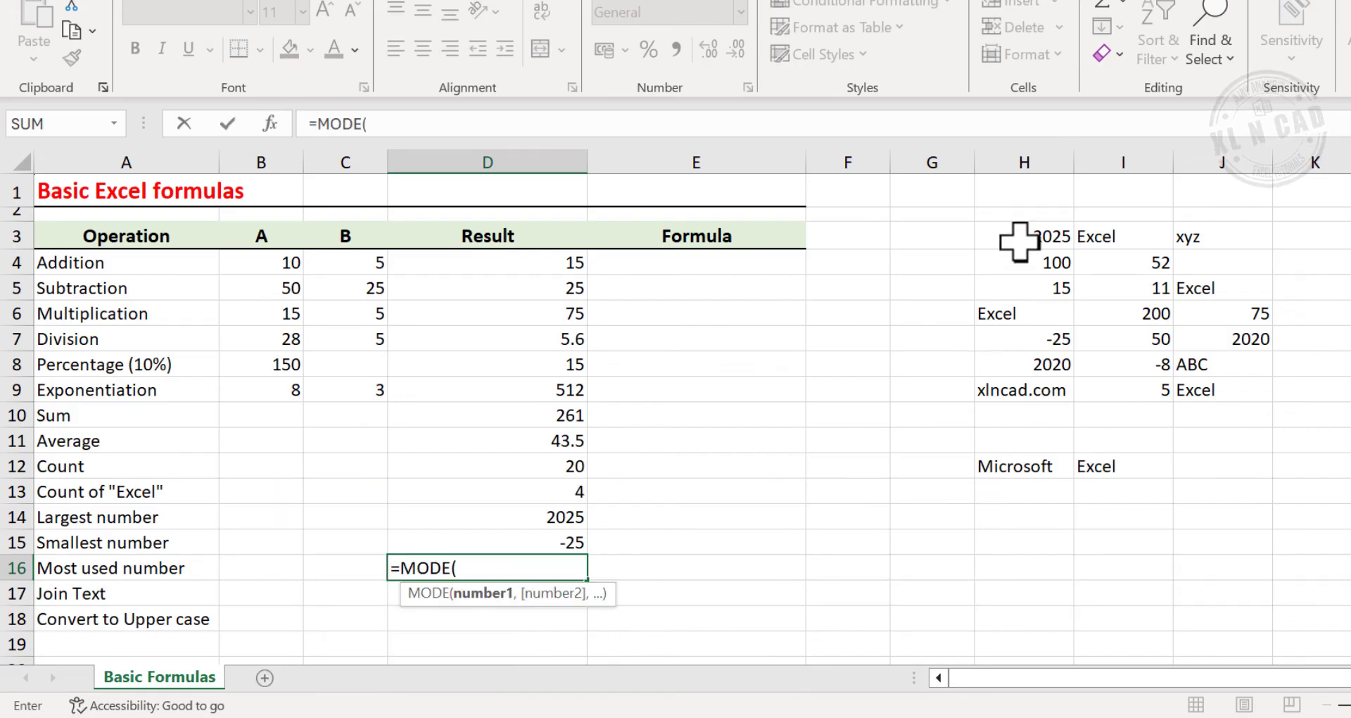
{"action": "left_click_drag", "start_coordinate": [1018, 238], "coordinate": [1239, 387]}
{"action": "key", "text": "Return"}
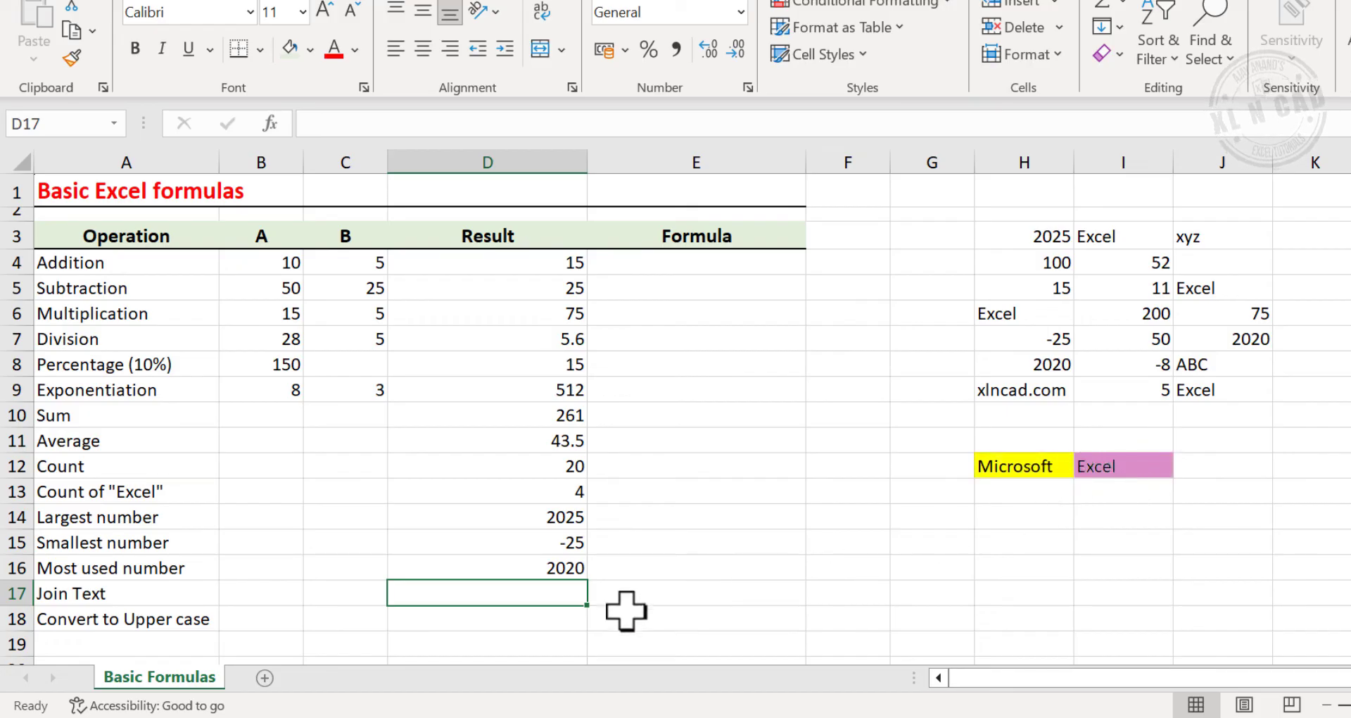
Step: Enter =H12&" "&I12 in D17 to join the text into Microsoft Excel
{"action": "type", "text": "="}
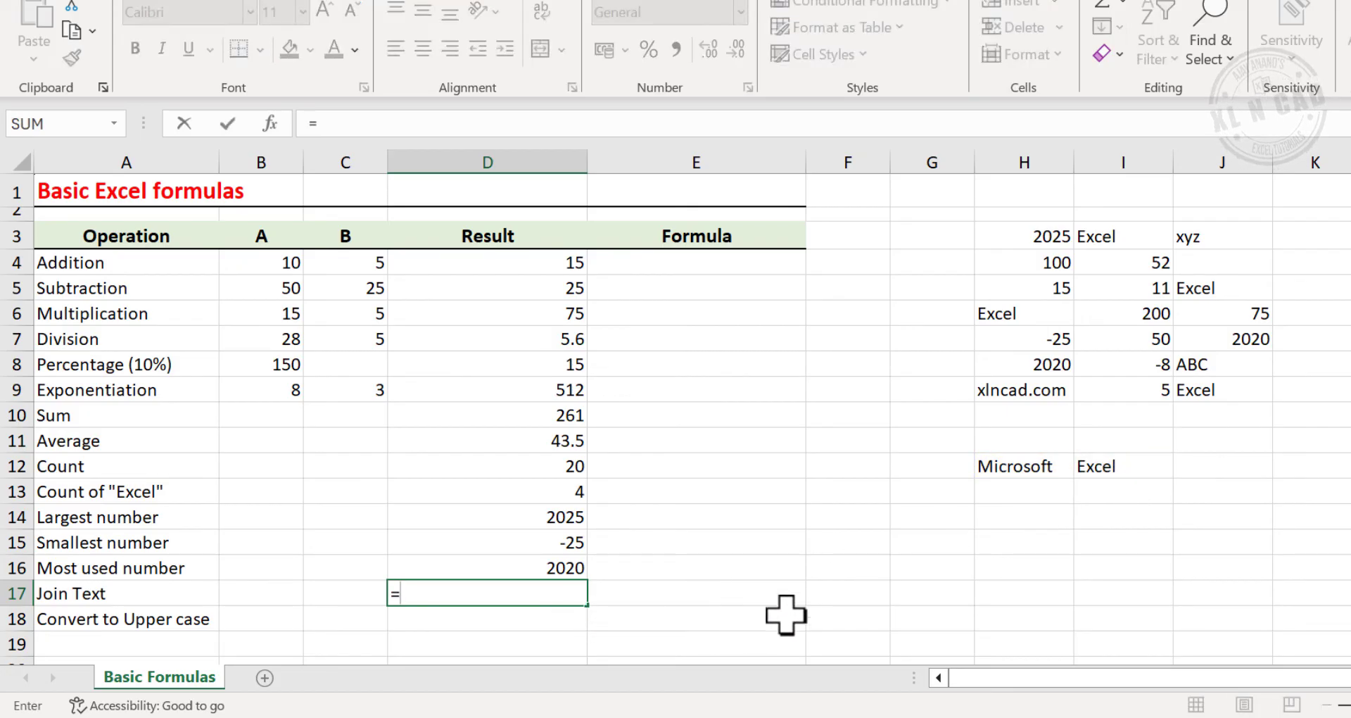
{"action": "left_click", "coordinate": [1013, 468]}
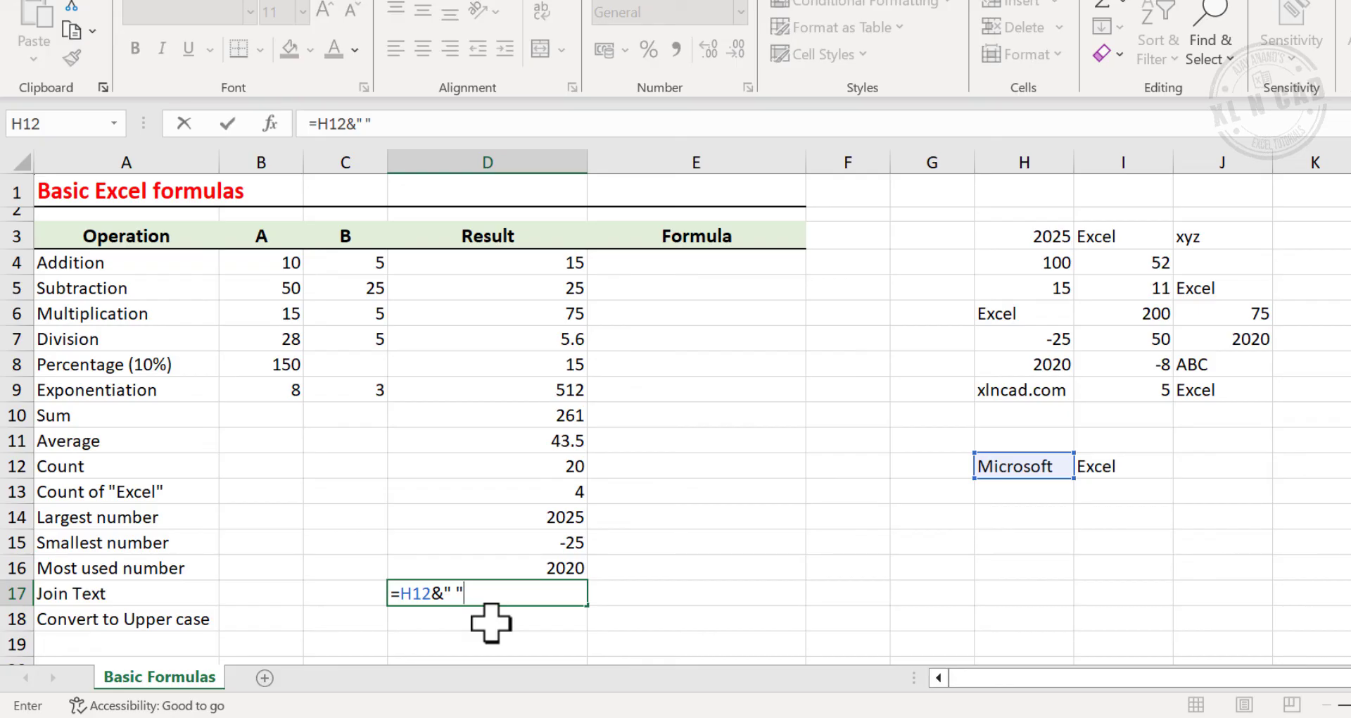
{"action": "left_click", "coordinate": [1095, 471]}
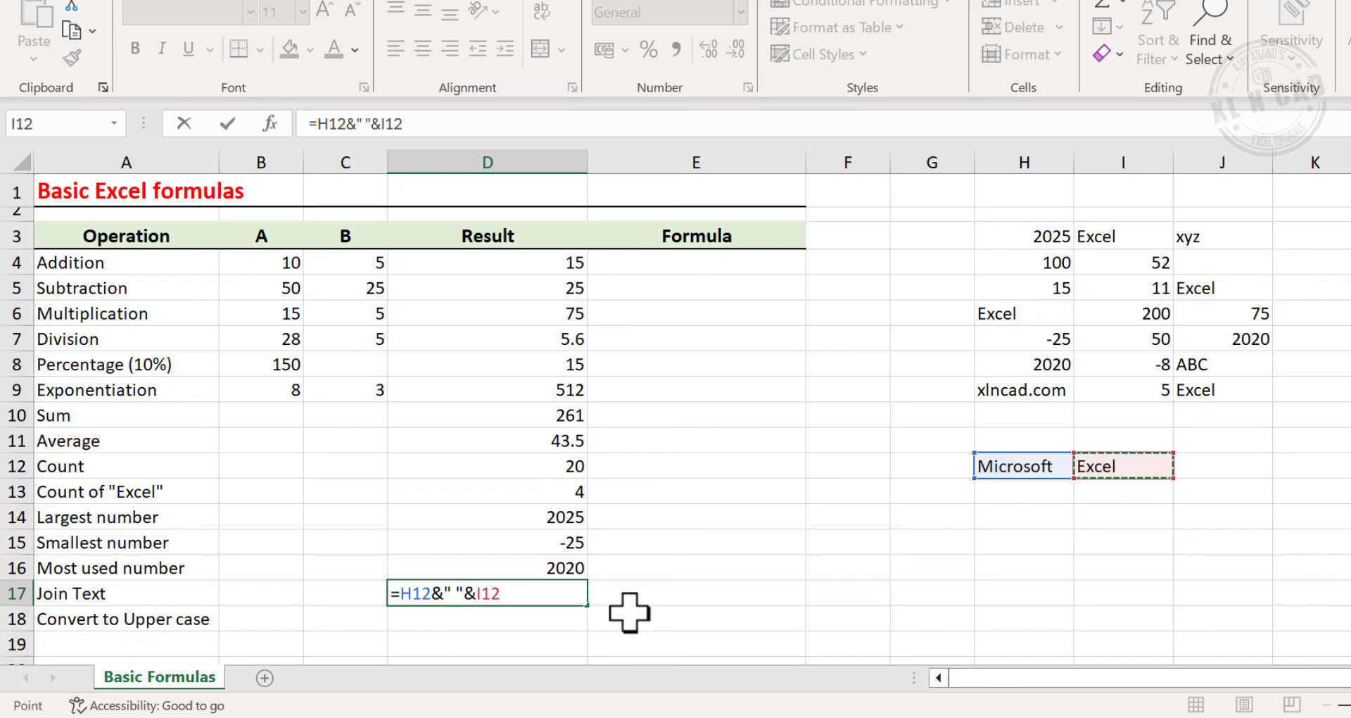
{"action": "key", "text": "Return"}
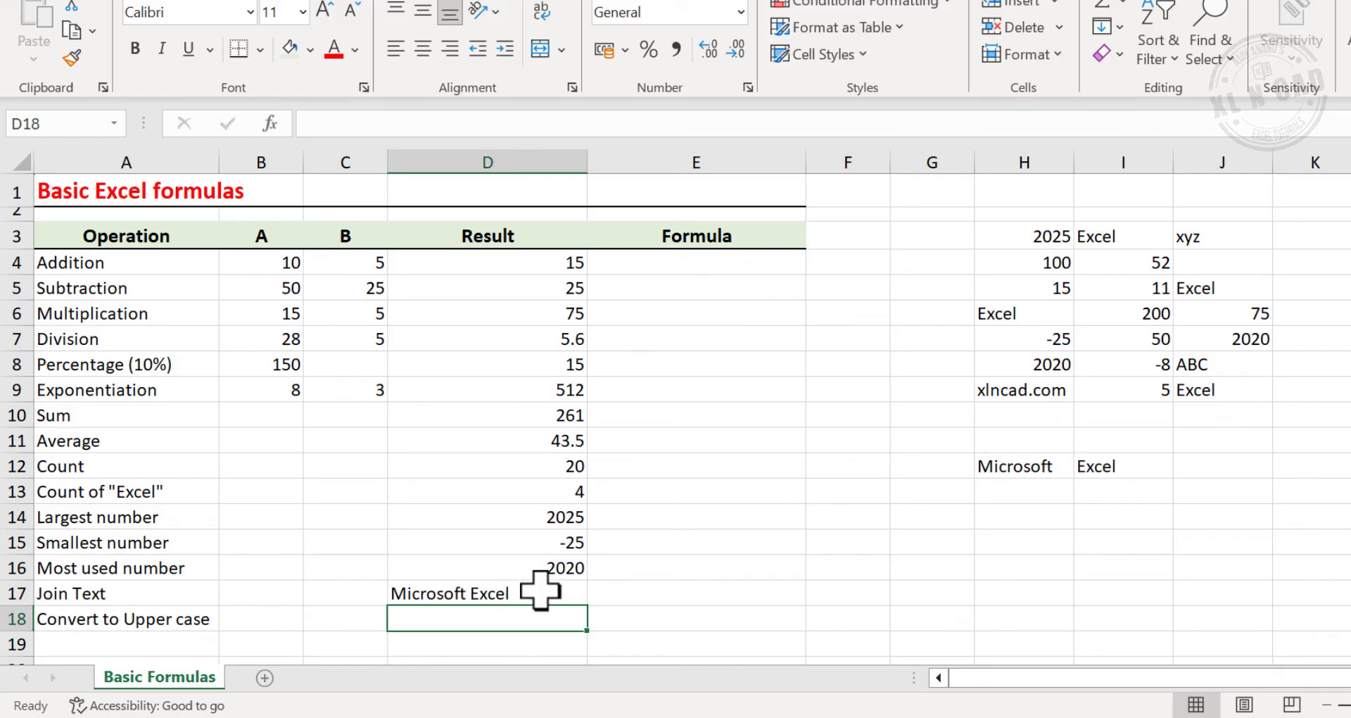
Step: Enter =UPPER(D17) in D18 to show MICROSOFT EXCEL
{"action": "type", "text": "="}
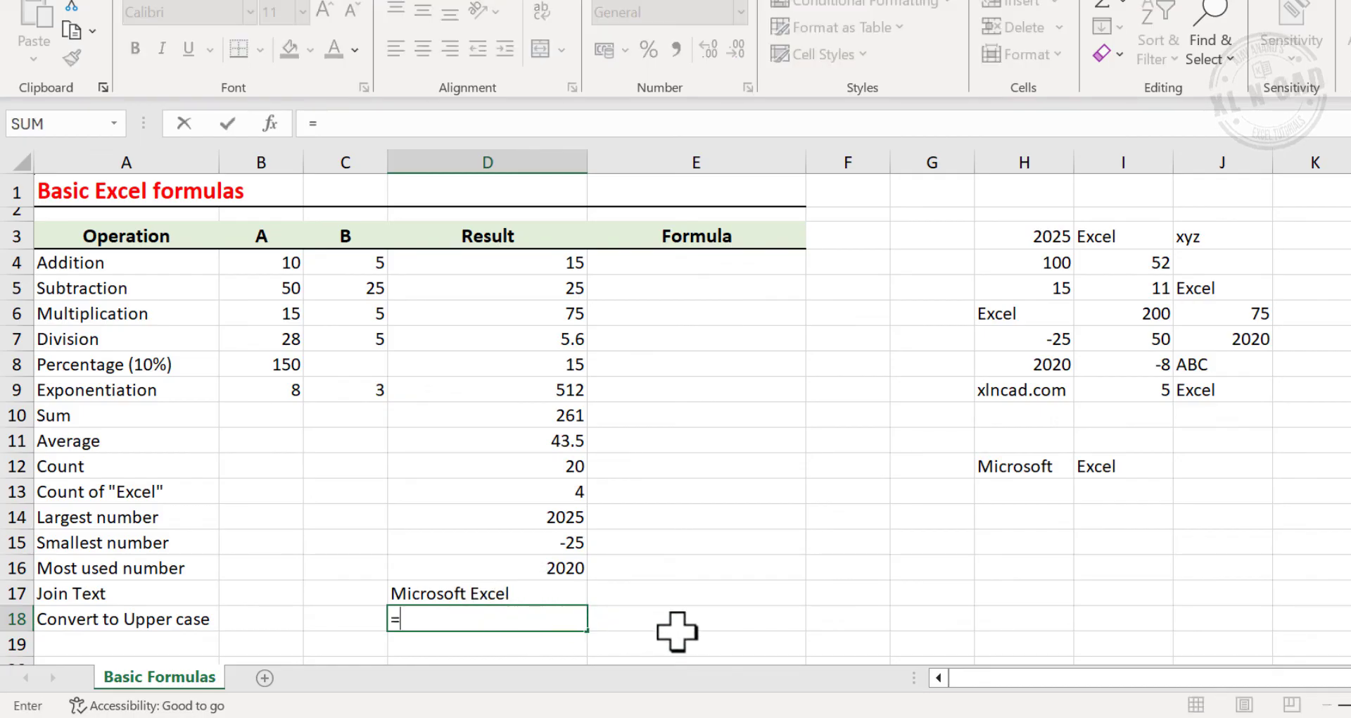
{"action": "type", "text": "U"}
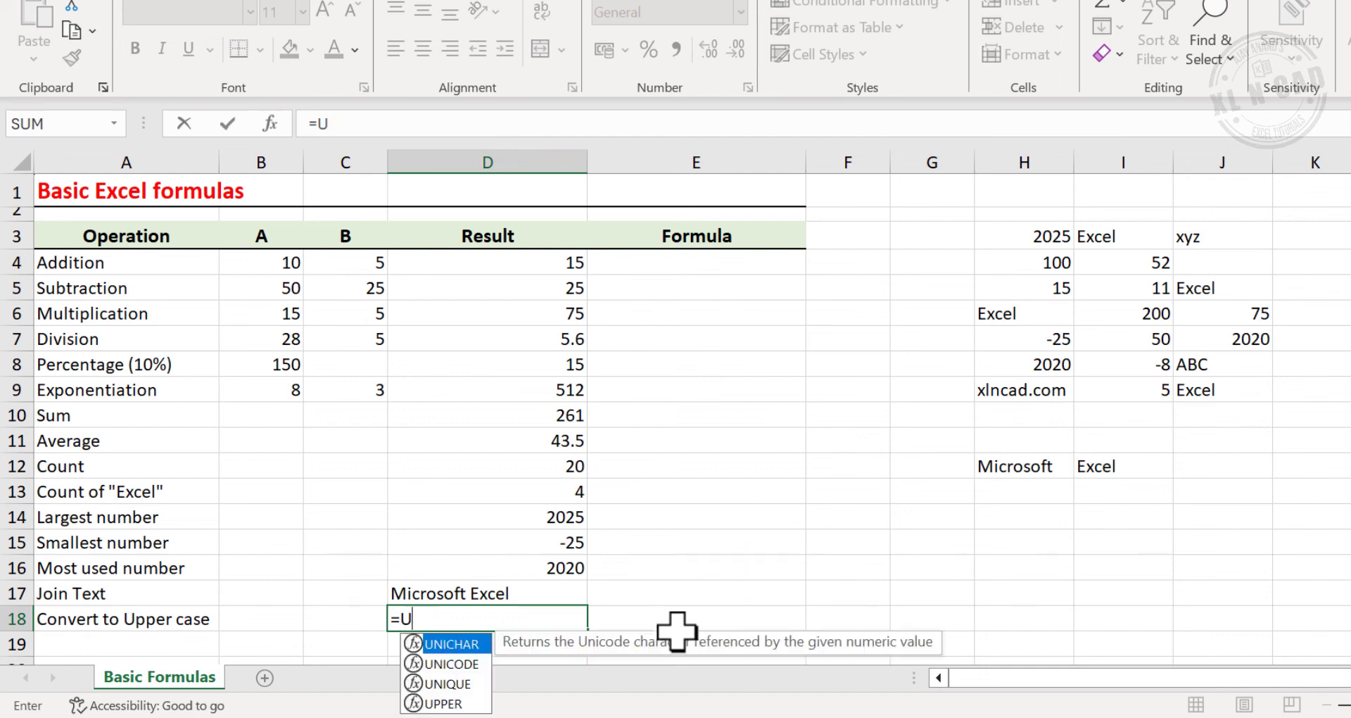
{"action": "type", "text": "PPER("}
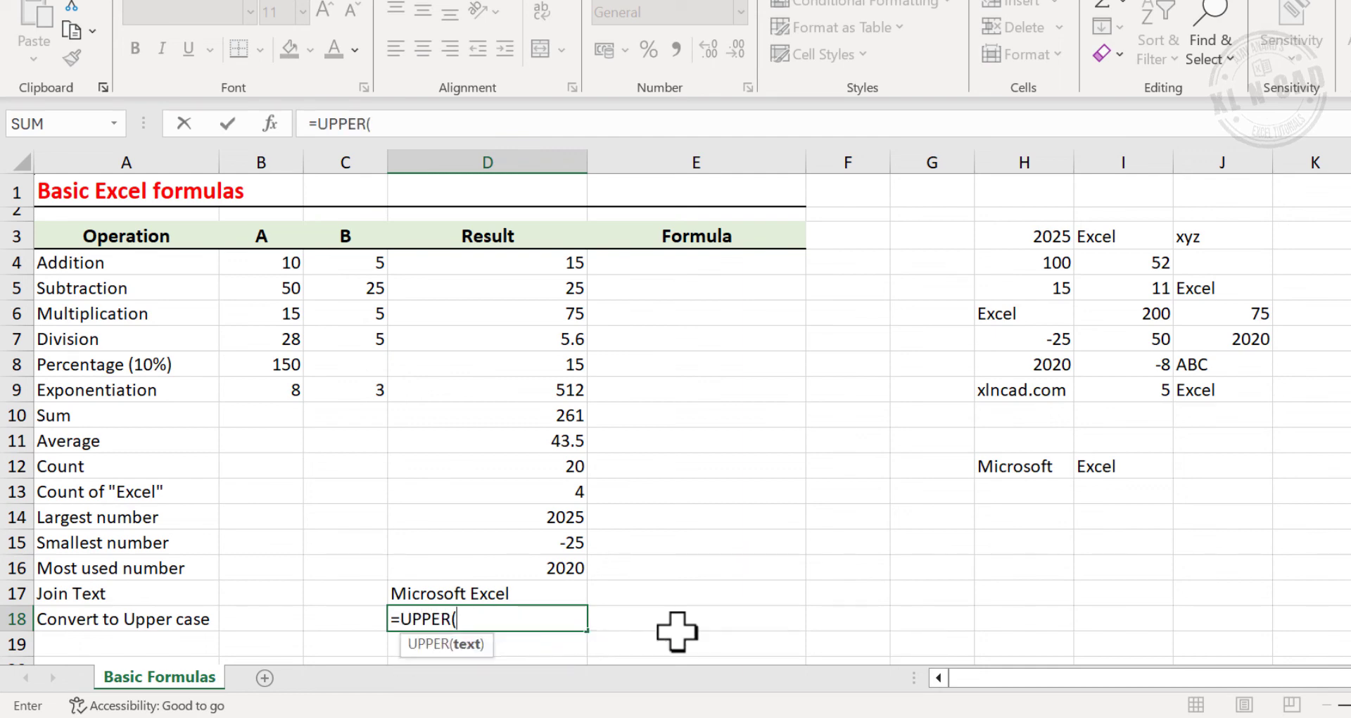
{"action": "left_click", "coordinate": [524, 597]}
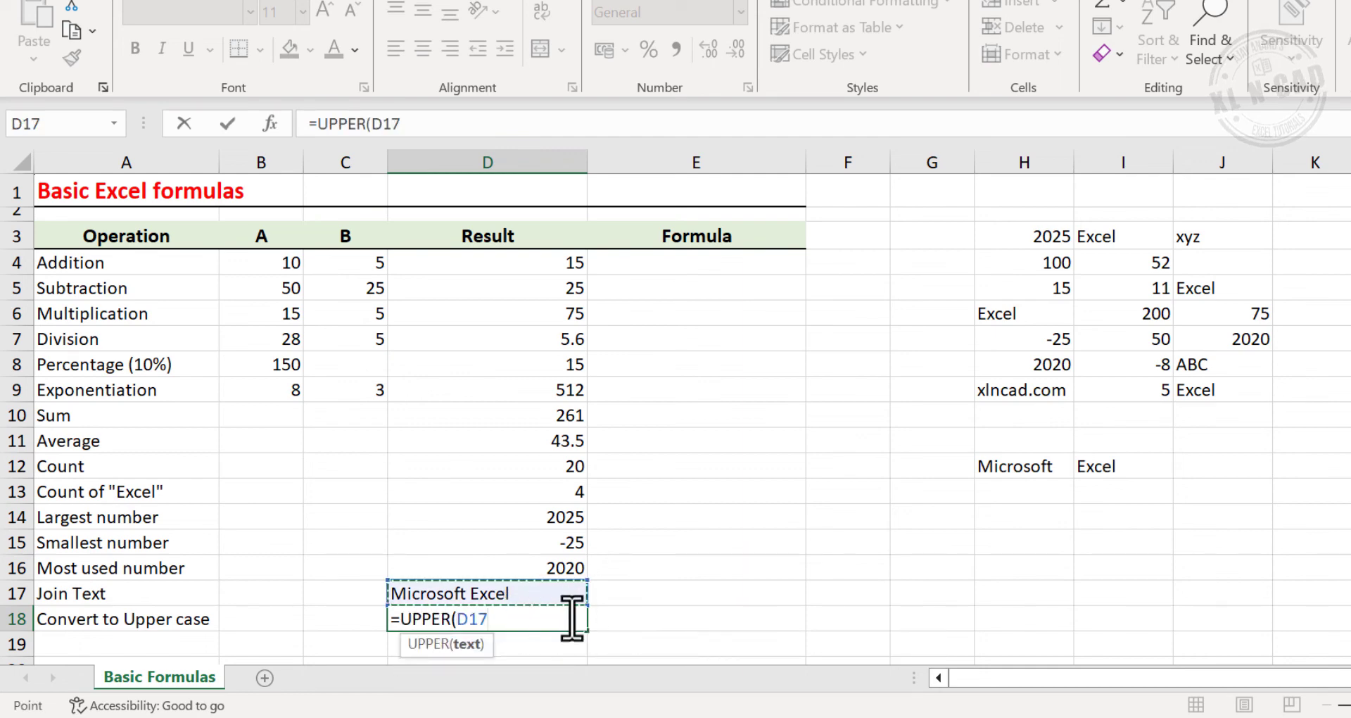
{"action": "key", "text": "Return"}
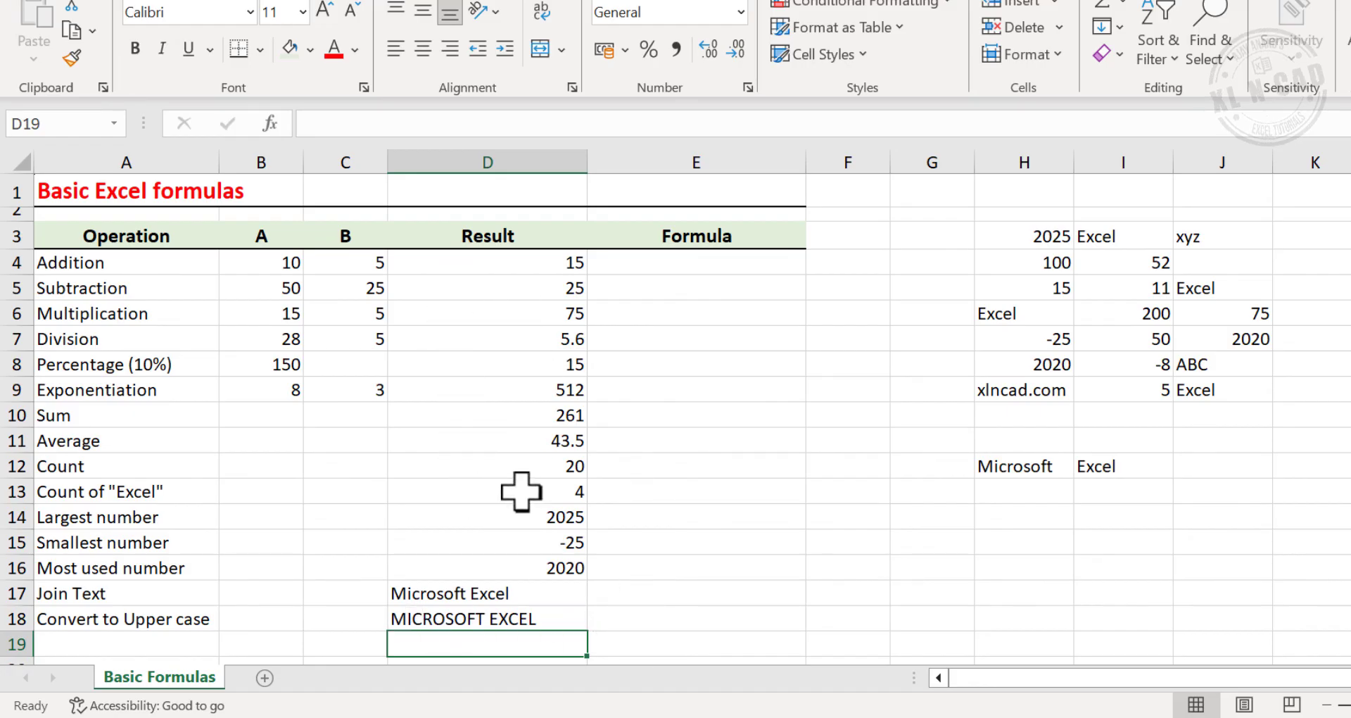
Step: Enter =FORMULATEXT(D4) in E4 so it displays =B4+C4
{"action": "left_click", "coordinate": [681, 265]}
{"action": "type", "text": "="}
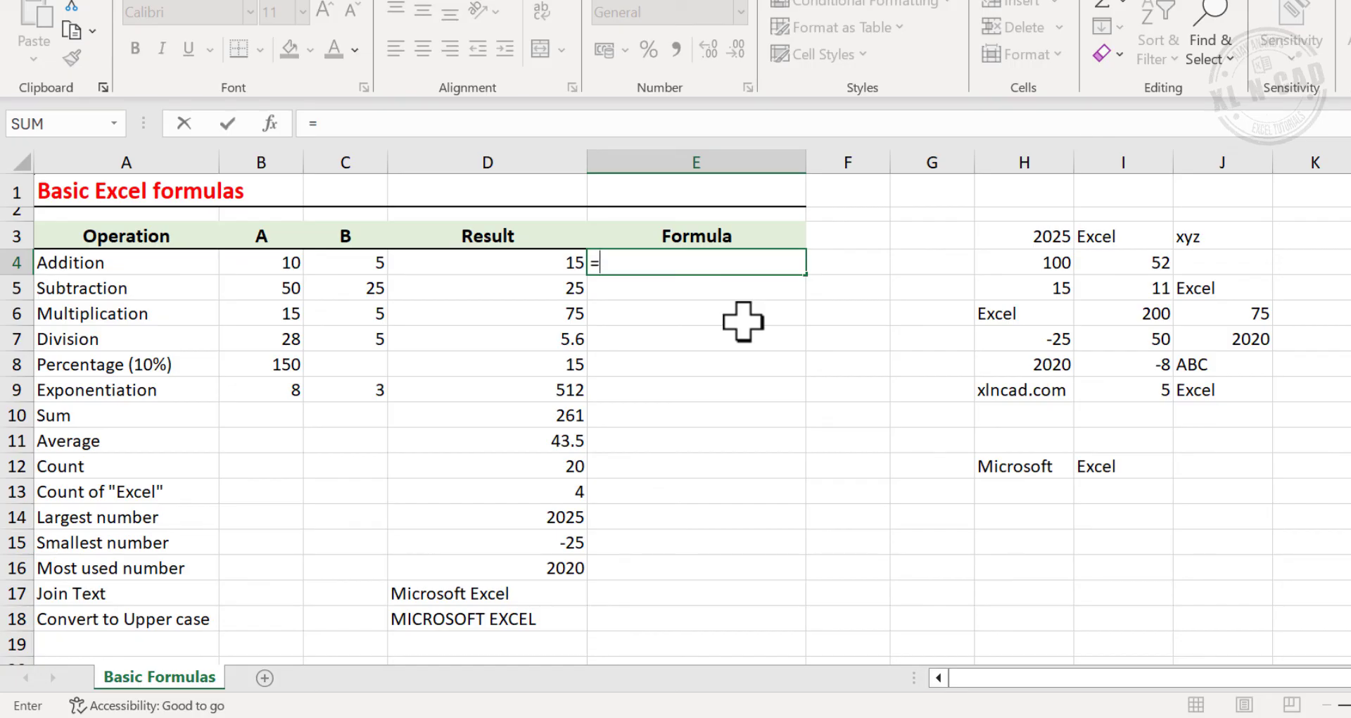
{"action": "type", "text": "FORM"}
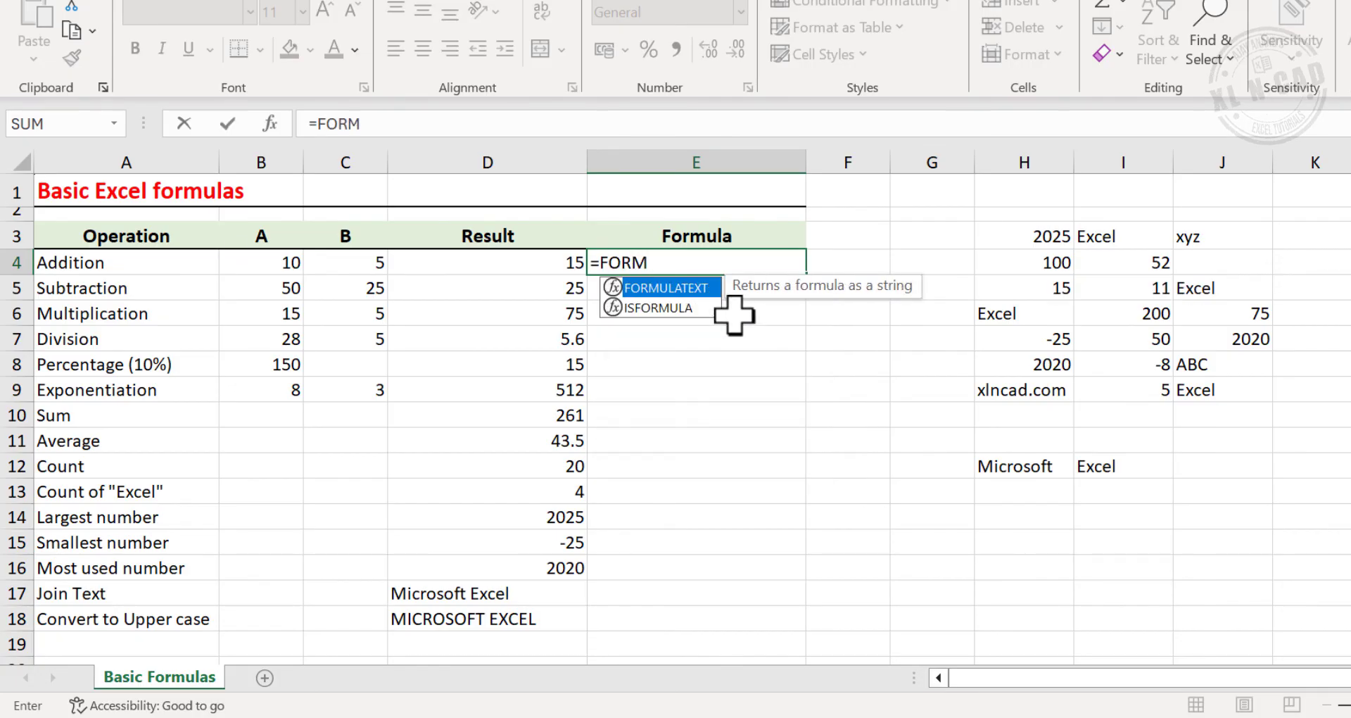
{"action": "double_click", "coordinate": [681, 287]}
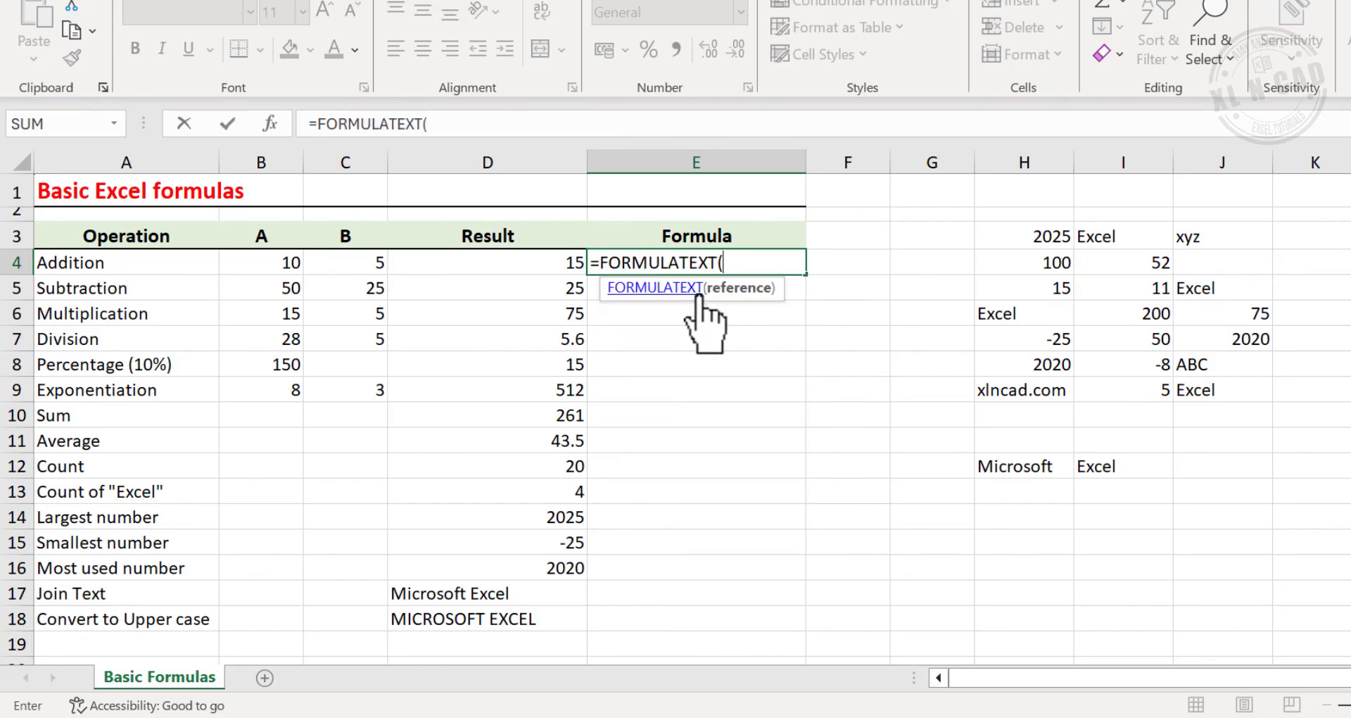
{"action": "left_click", "coordinate": [514, 273]}
{"action": "key", "text": "Return"}
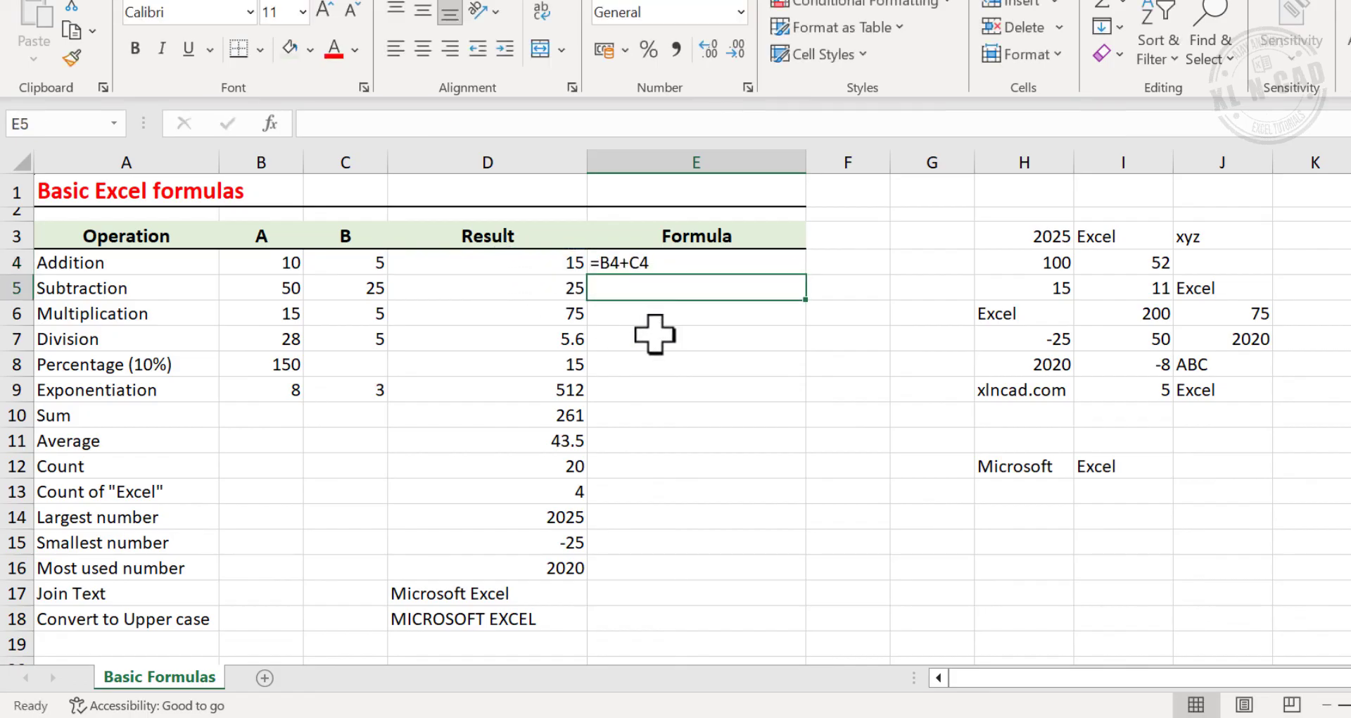
{"action": "left_click", "coordinate": [700, 263]}
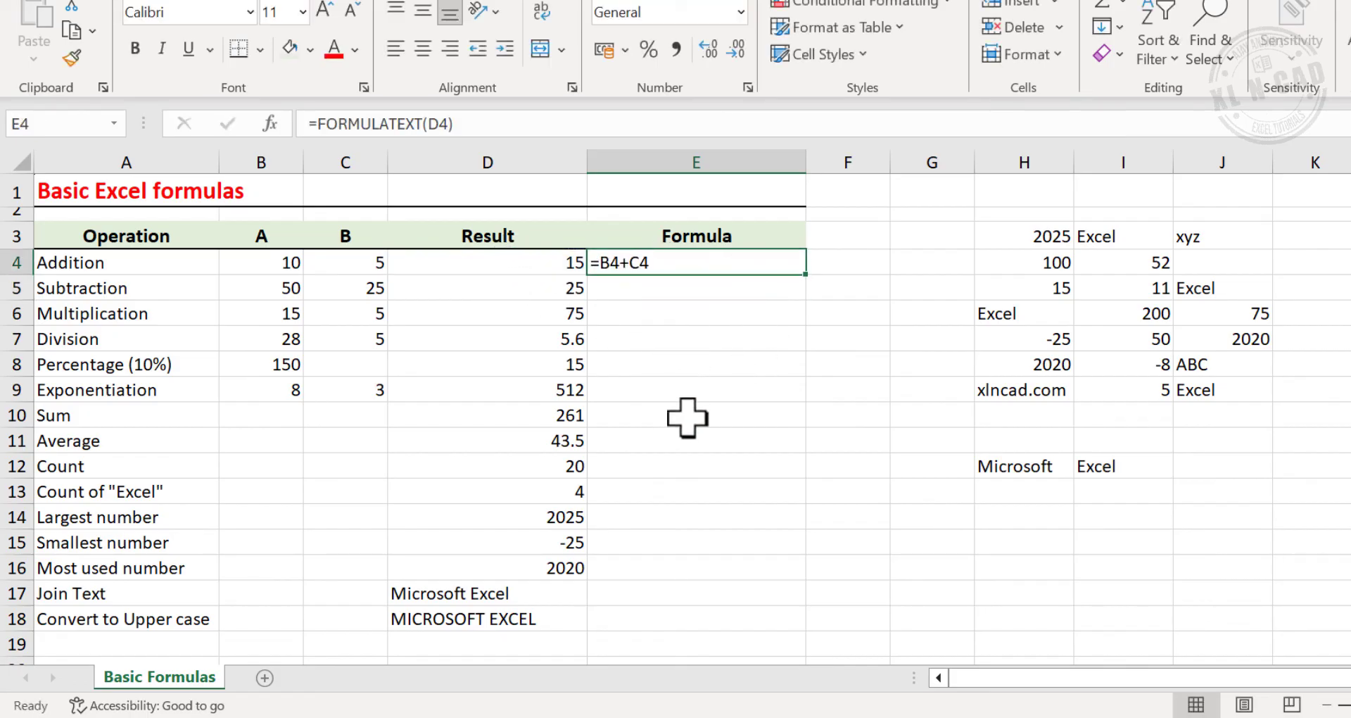